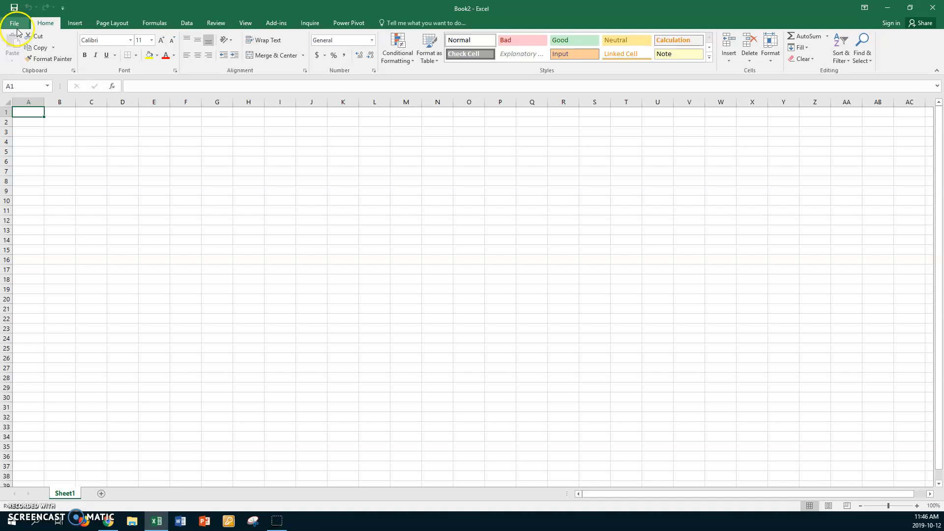
# Open the workbook xx Final Marks from the CLASSES V Drive > PC > Teaching Documents PC > If Statements folder.
pyautogui.click(14, 24)
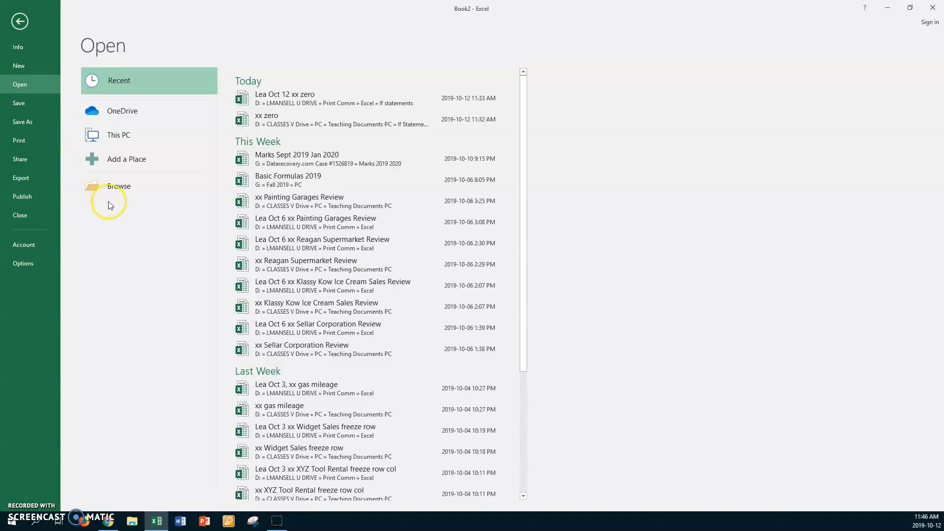
pyautogui.click(117, 187)
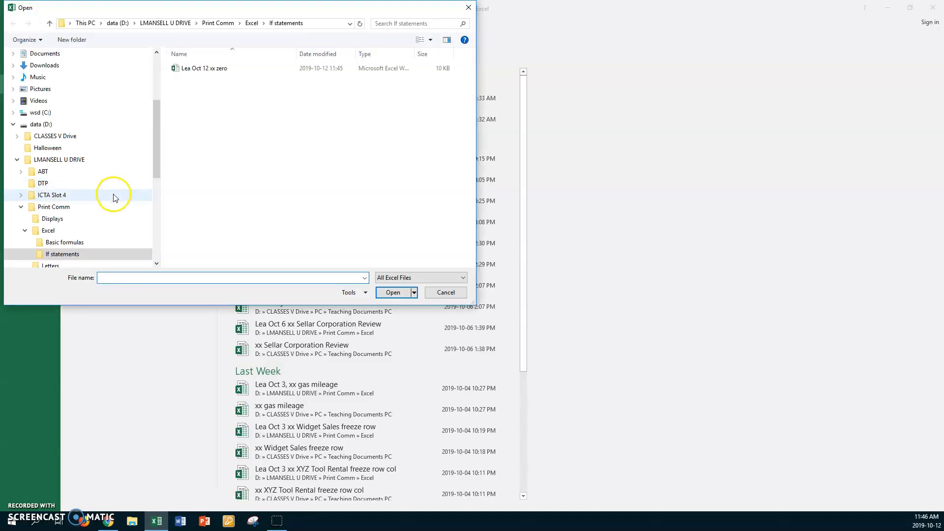
pyautogui.click(78, 136)
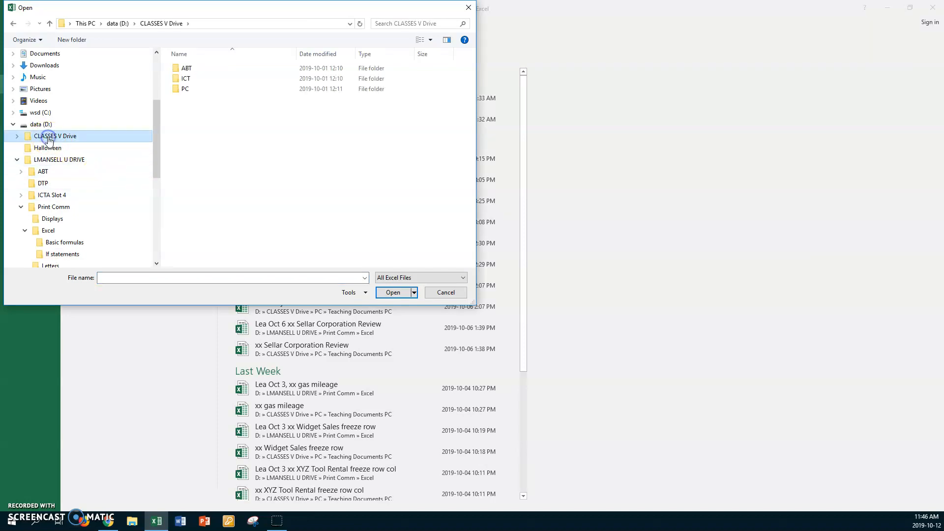
pyautogui.doubleClick(176, 89)
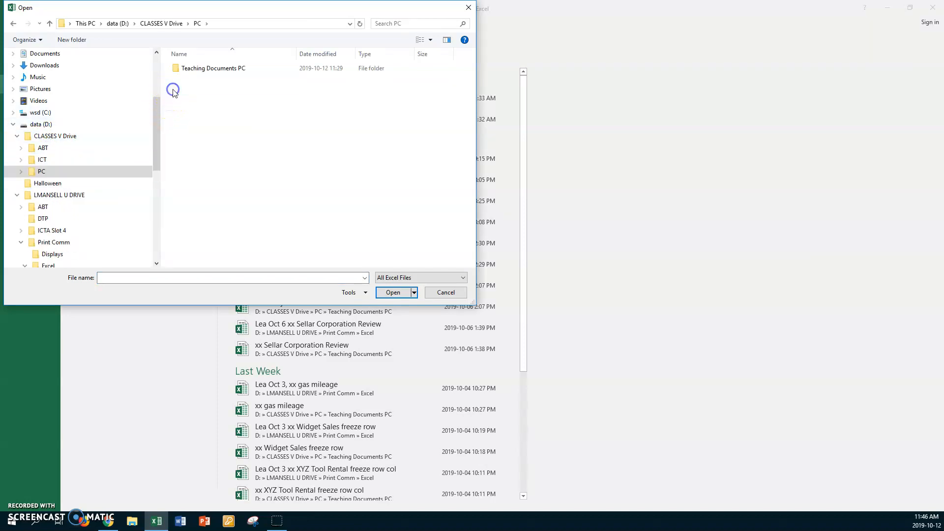
pyautogui.doubleClick(176, 70)
pyautogui.doubleClick(177, 79)
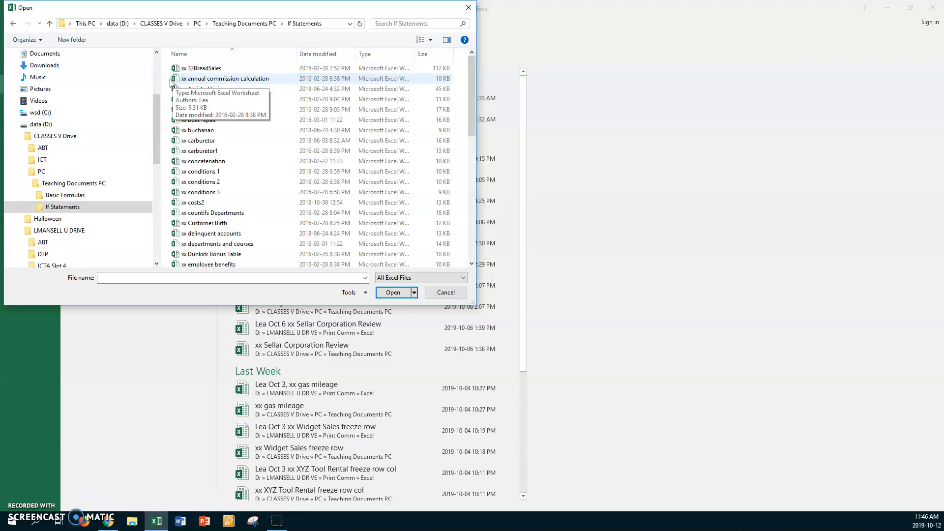
pyautogui.scroll(-3, 211, 173)
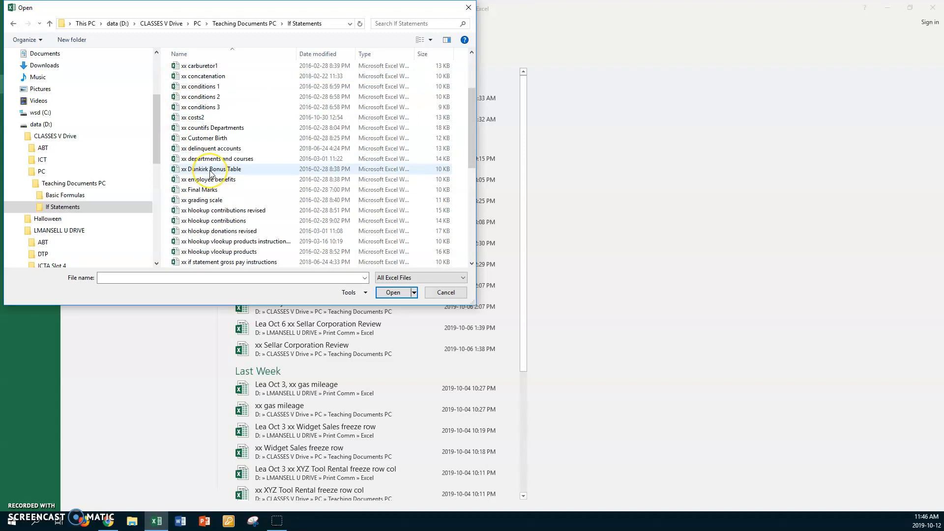
pyautogui.click(174, 190)
pyautogui.doubleClick(175, 190)
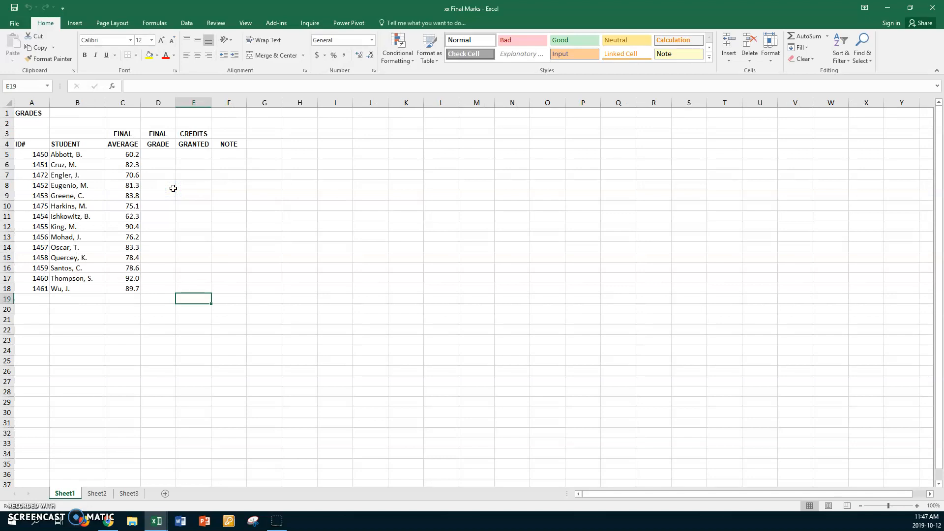
# Save a copy in the Print Comm > Excel > If statements folder, prefixing the file name with the author's first name and Oct 12.
pyautogui.click(17, 24)
pyautogui.click(26, 131)
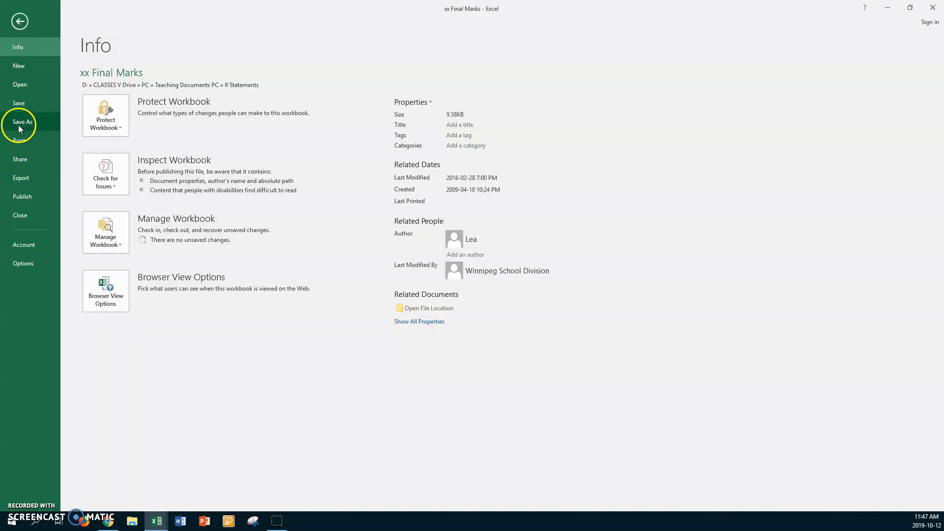
pyautogui.click(143, 159)
pyautogui.click(127, 155)
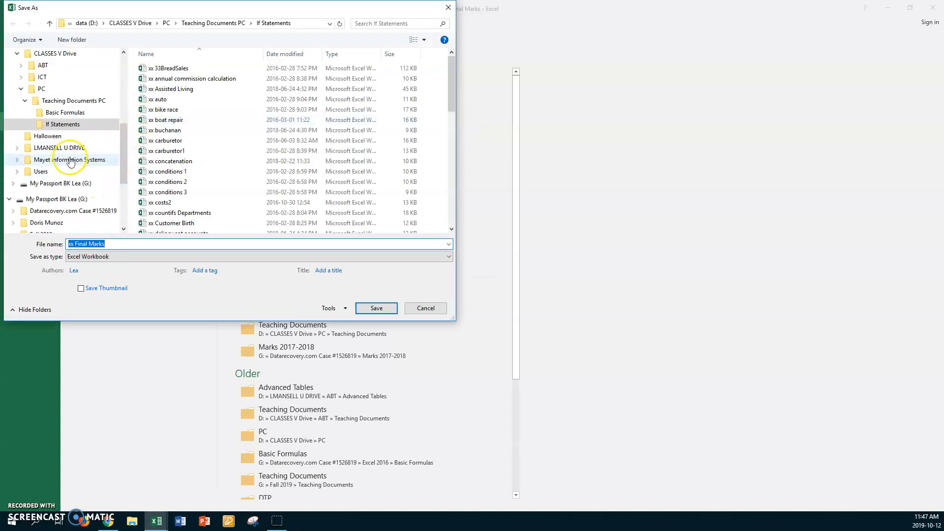
pyautogui.click(59, 148)
pyautogui.doubleClick(145, 101)
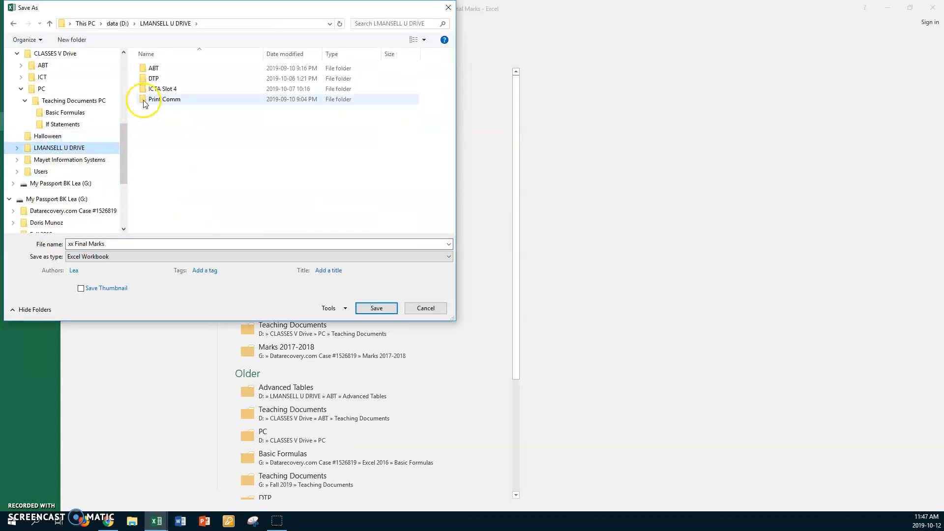
pyautogui.doubleClick(140, 78)
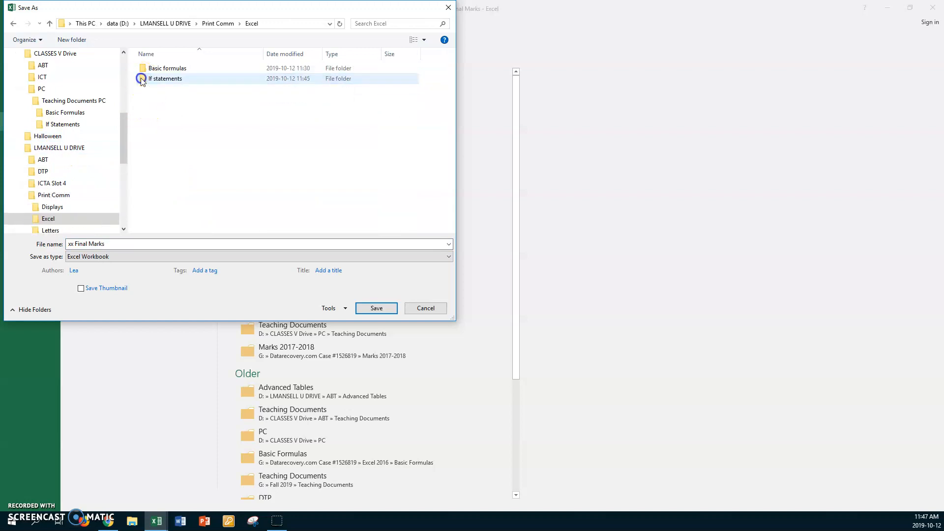
pyautogui.doubleClick(141, 78)
pyautogui.click(127, 241)
pyautogui.click(126, 241)
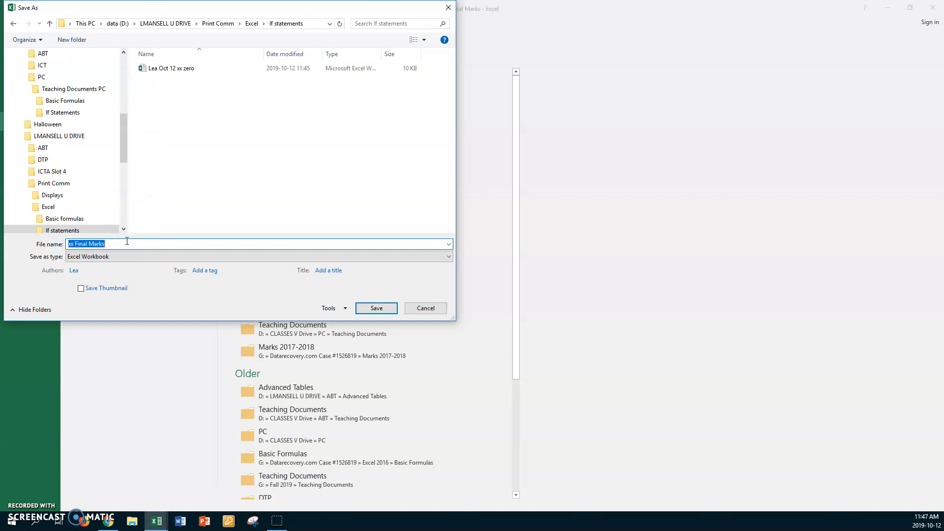
pyautogui.press('Home')
pyautogui.write('Lea Oct 12')
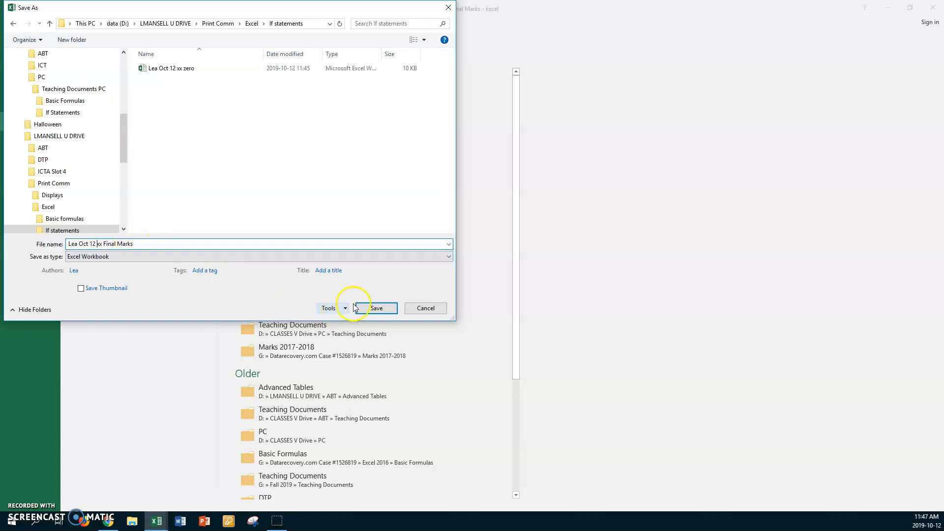
pyautogui.click(369, 309)
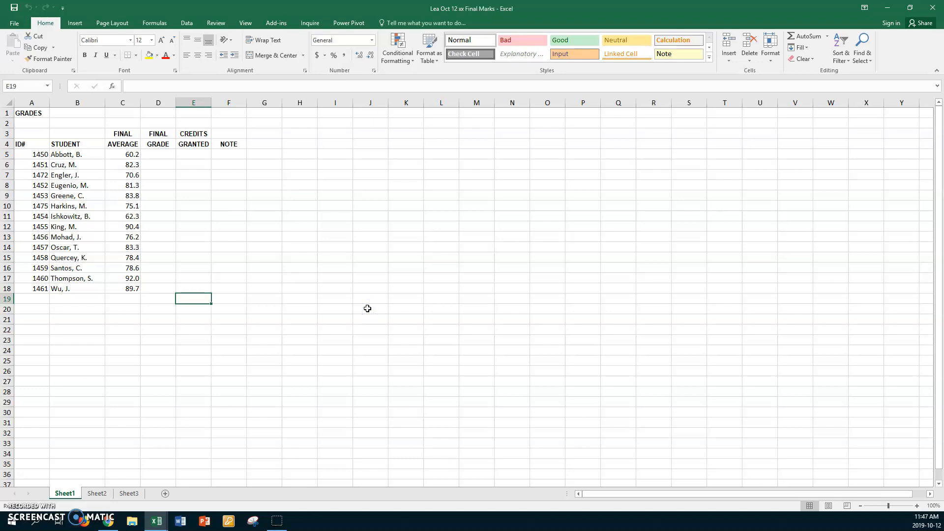
# Set the worksheet zoom to a custom 150%.
pyautogui.click(245, 23)
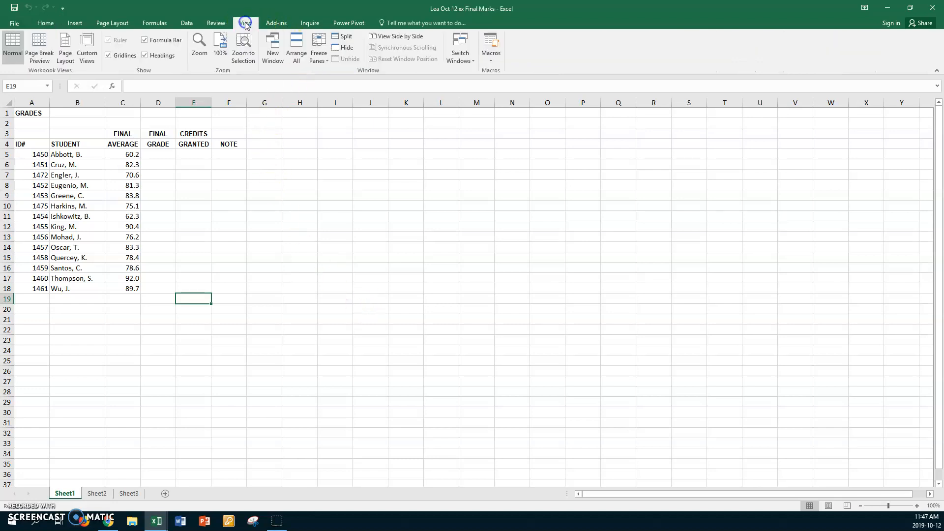
pyautogui.click(199, 55)
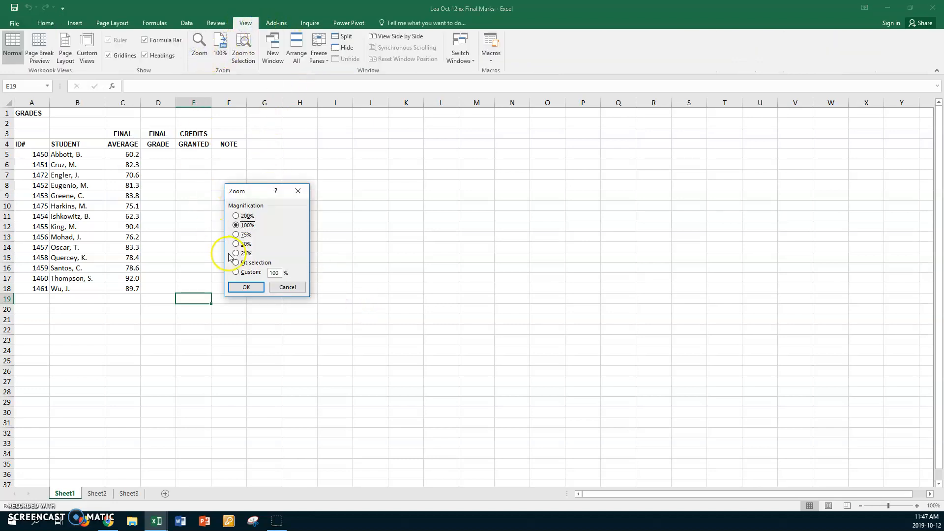
pyautogui.click(236, 272)
pyautogui.write('150')
pyautogui.press('Return')
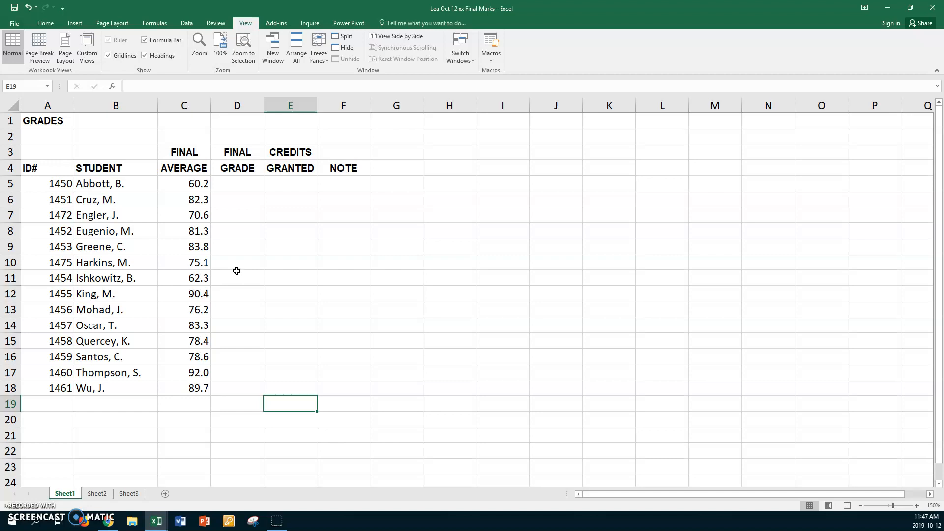
# Enter =IF(C5>64,"Pass","Fail") in D5 under FINAL GRADE.
pyautogui.click(250, 185)
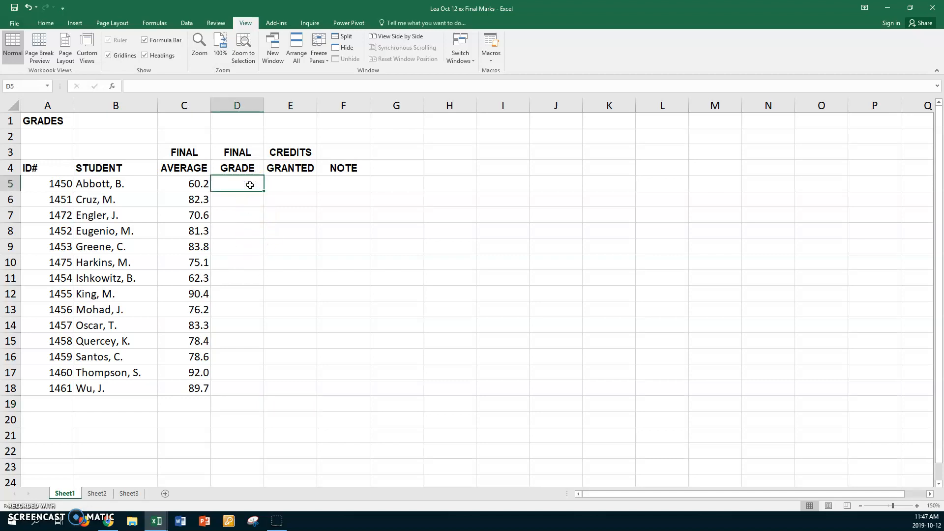
pyautogui.write('=if')
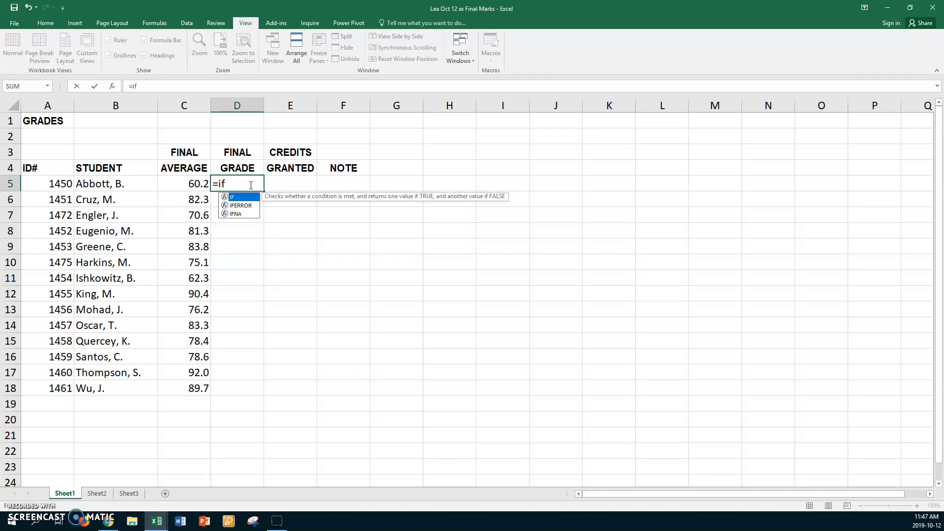
pyautogui.write('(')
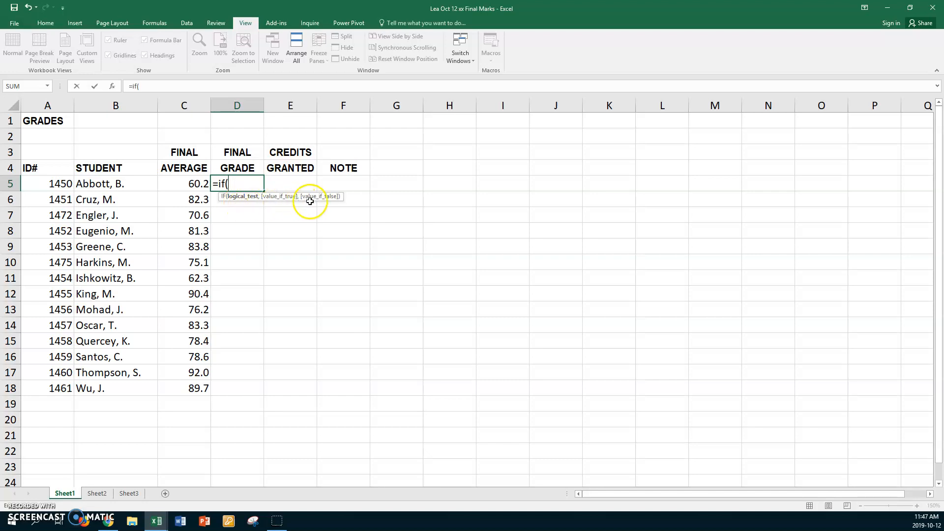
pyautogui.click(240, 184)
pyautogui.click(173, 183)
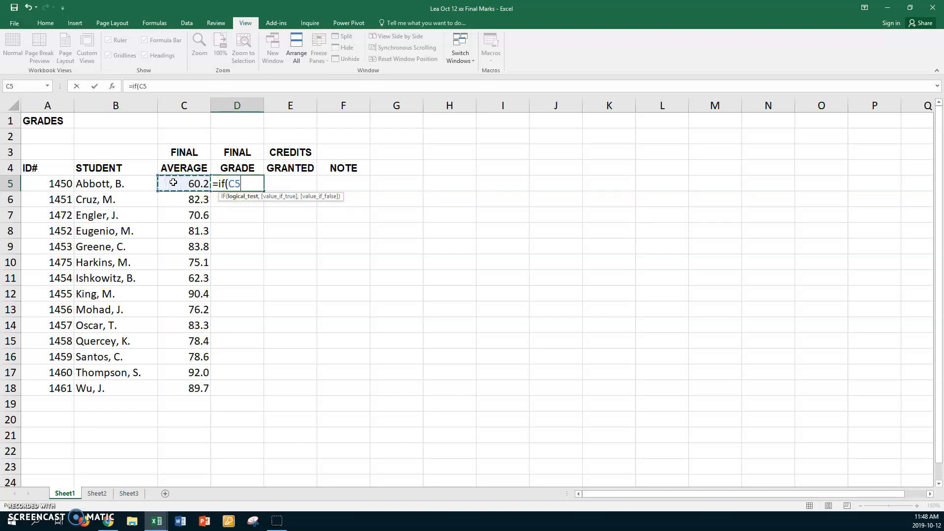
pyautogui.write('>64')
pyautogui.write(',')
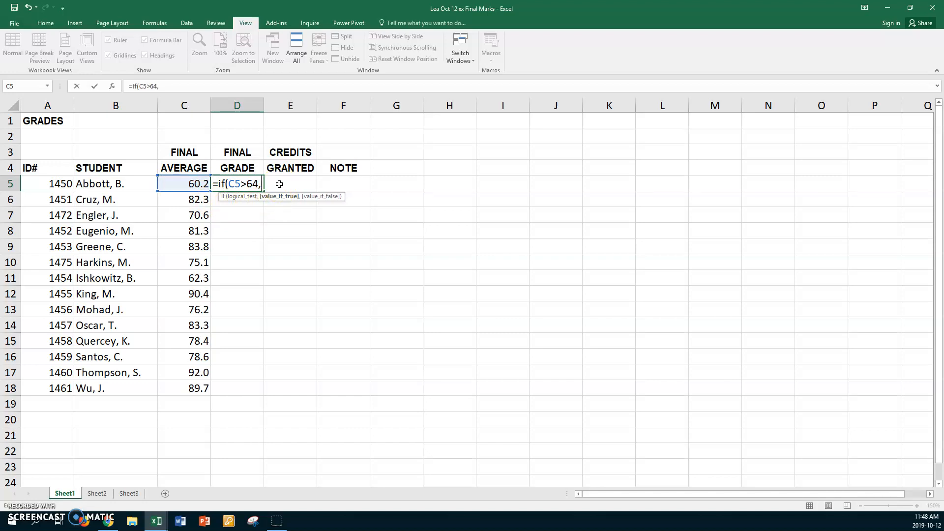
pyautogui.write('"Pass",')
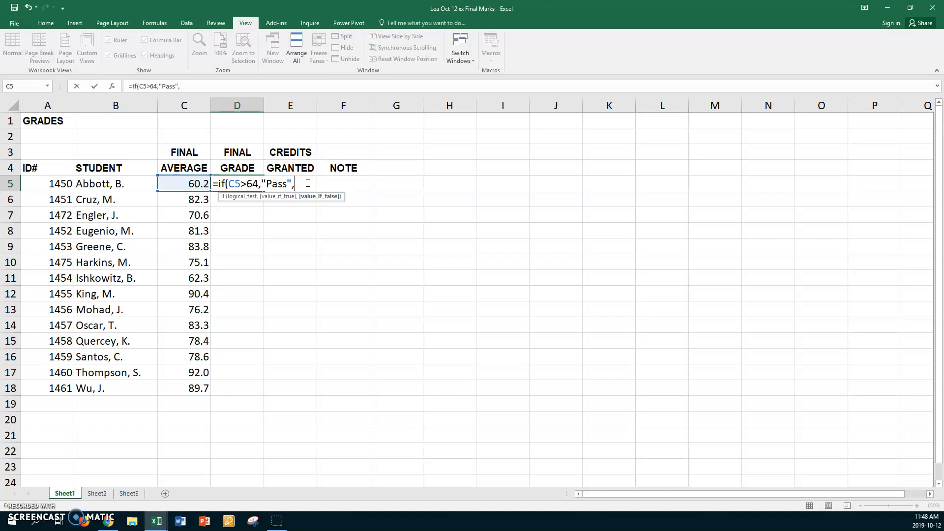
pyautogui.write('"Fail")')
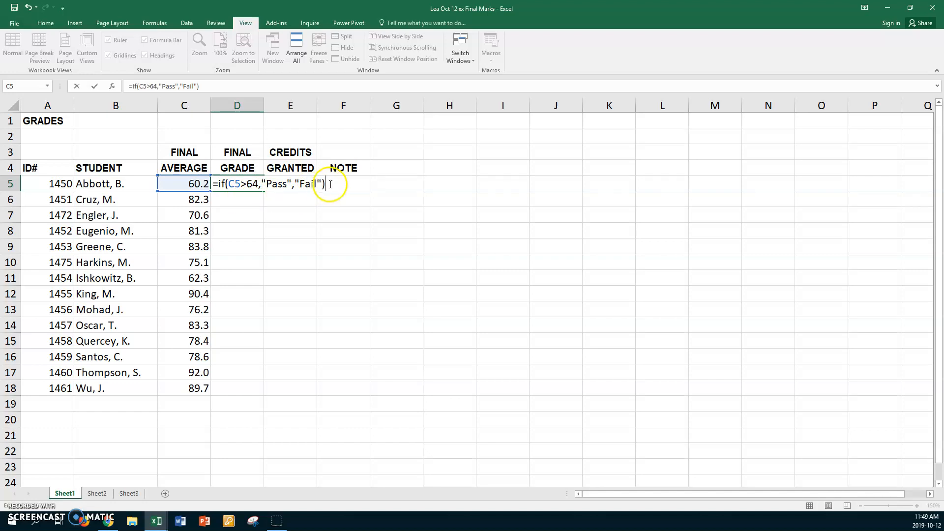
pyautogui.press('Return')
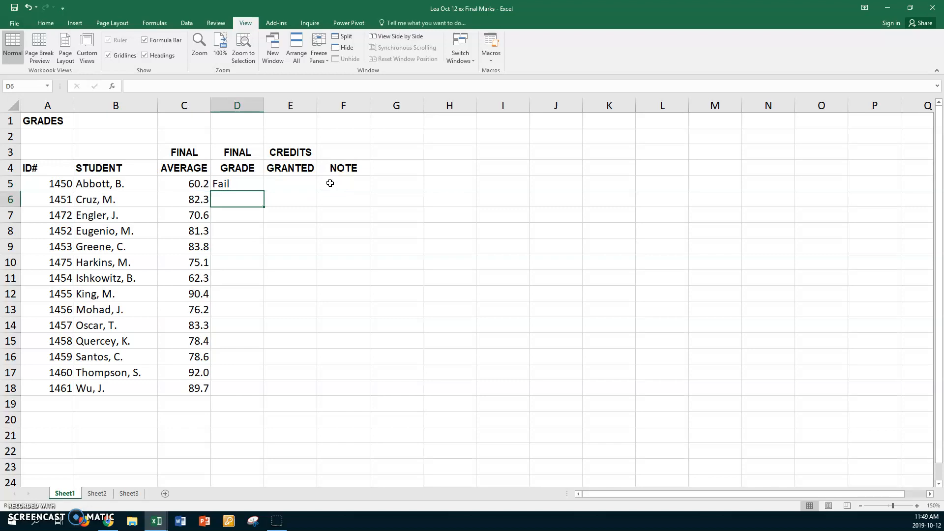
# Fill the D5 grade formula down through D18.
pyautogui.click(245, 183)
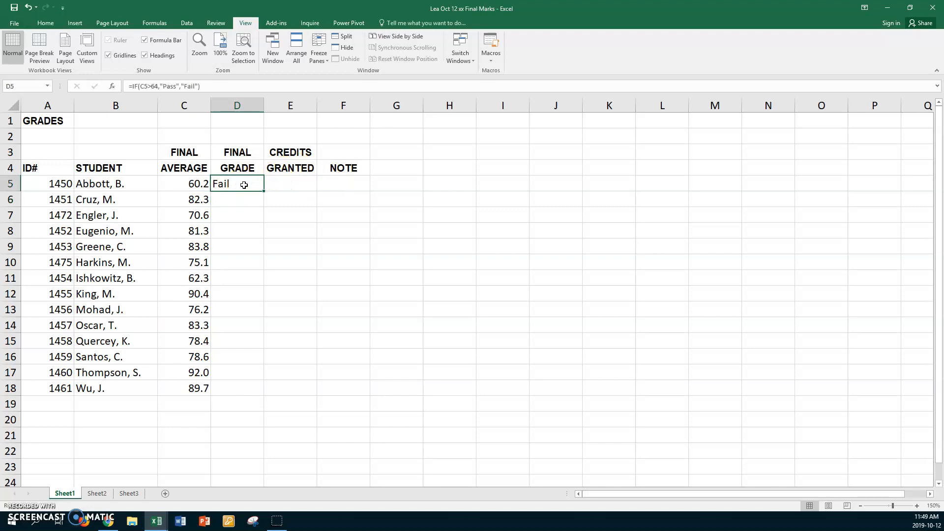
pyautogui.moveTo(263, 191); pyautogui.dragTo(248, 392)
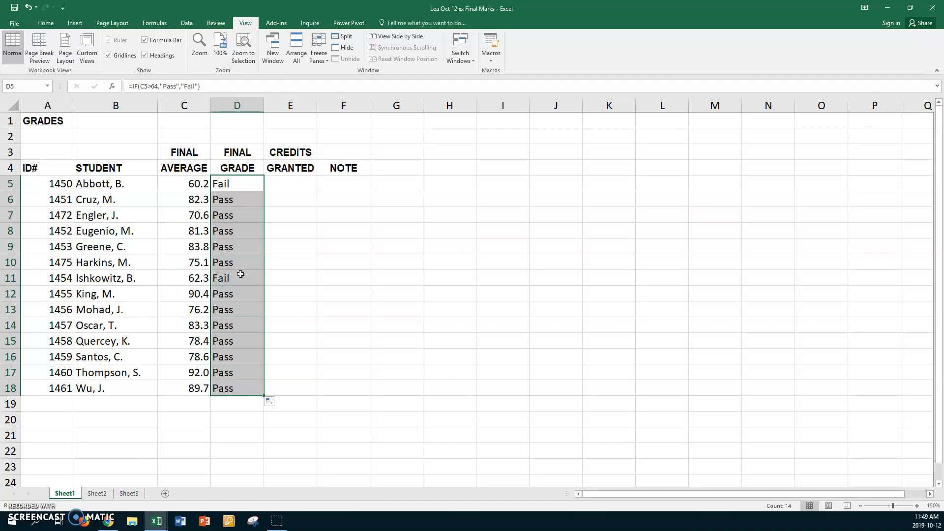
# Test the grade formula by changing the final averages in C14 to 63.9 and C15 to 64.1.
pyautogui.click(194, 325)
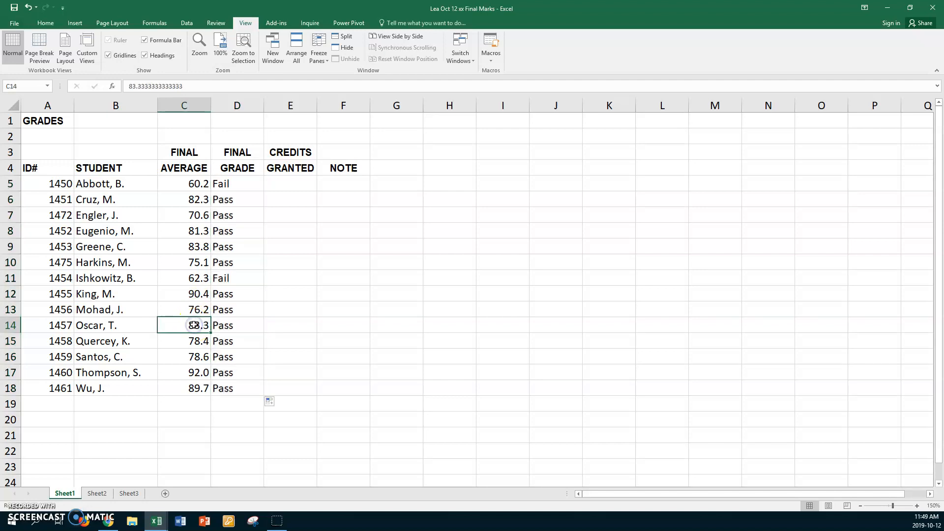
pyautogui.write('6')
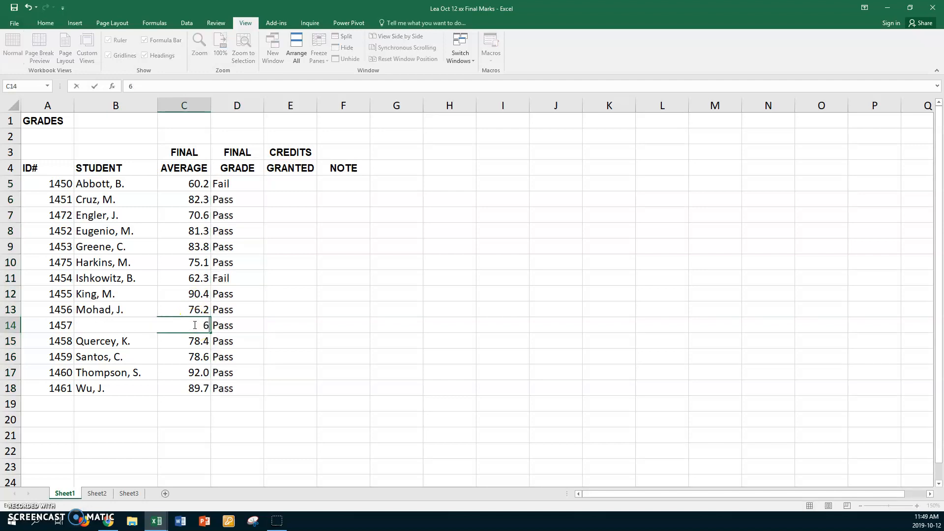
pyautogui.write('3.9')
pyautogui.press('Return')
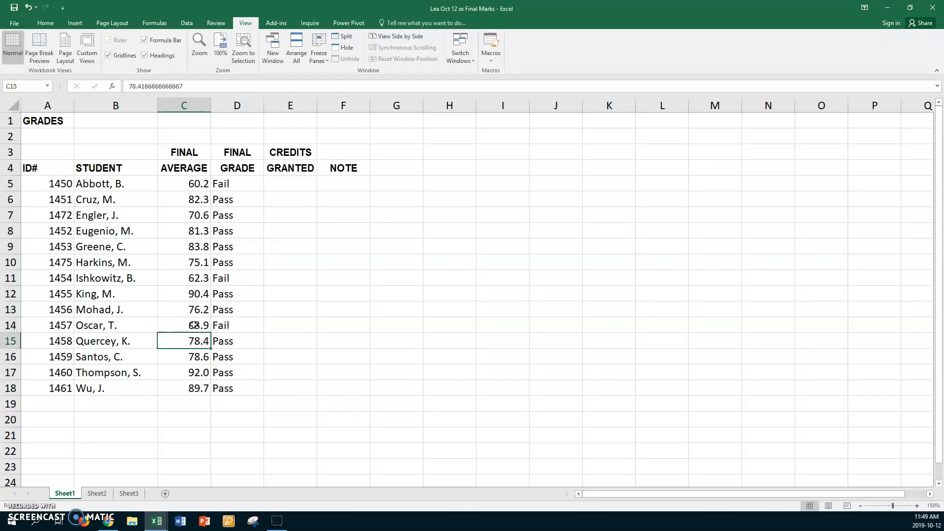
pyautogui.click(186, 325)
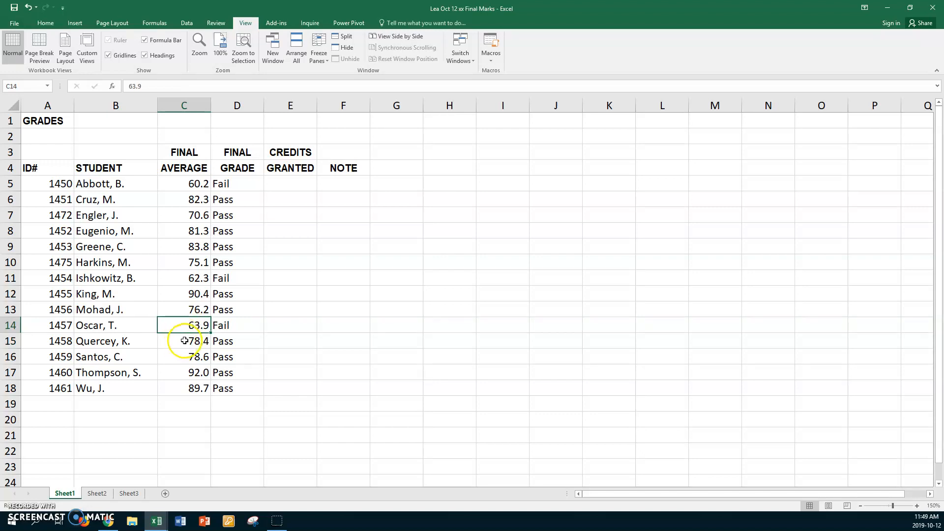
pyautogui.click(185, 341)
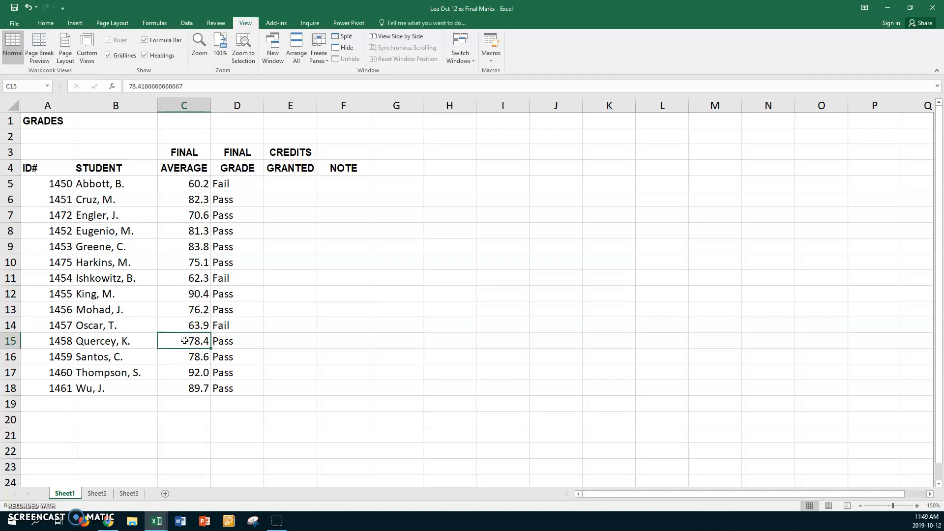
pyautogui.write('64.1')
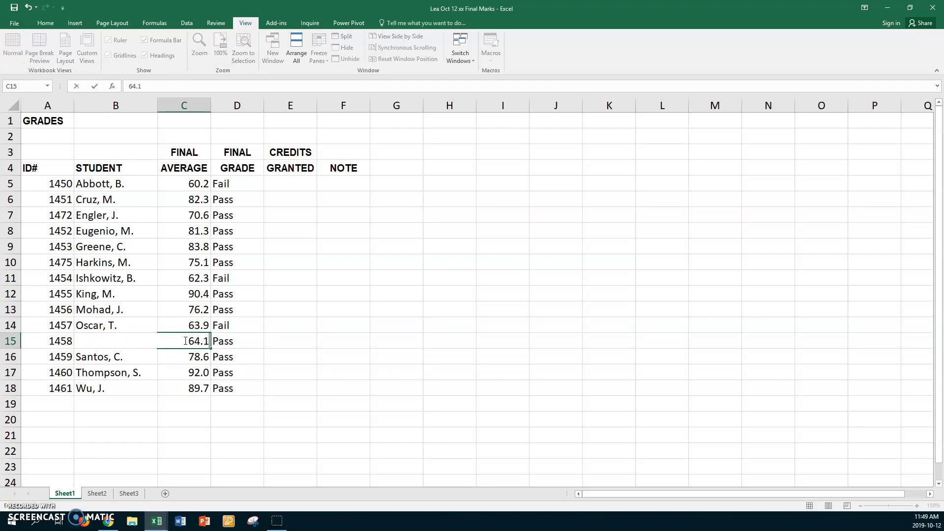
pyautogui.press('Return')
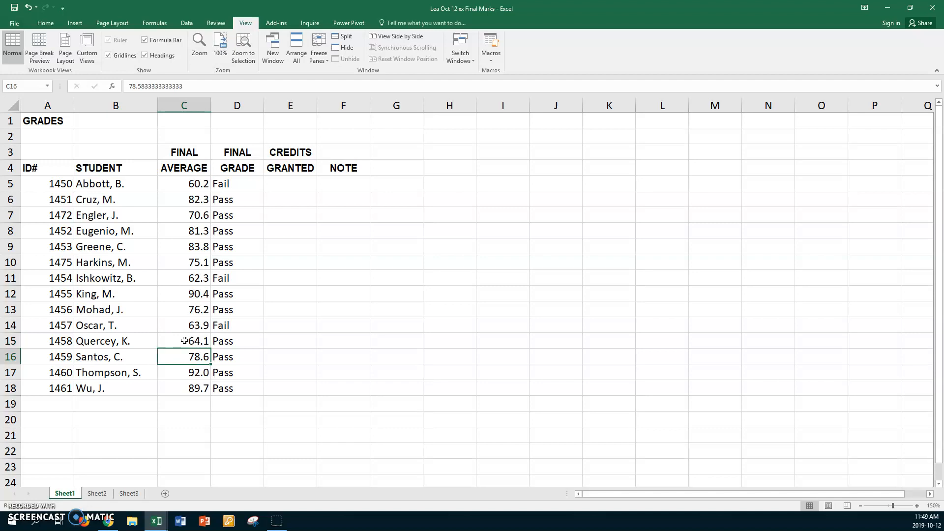
pyautogui.click(184, 341)
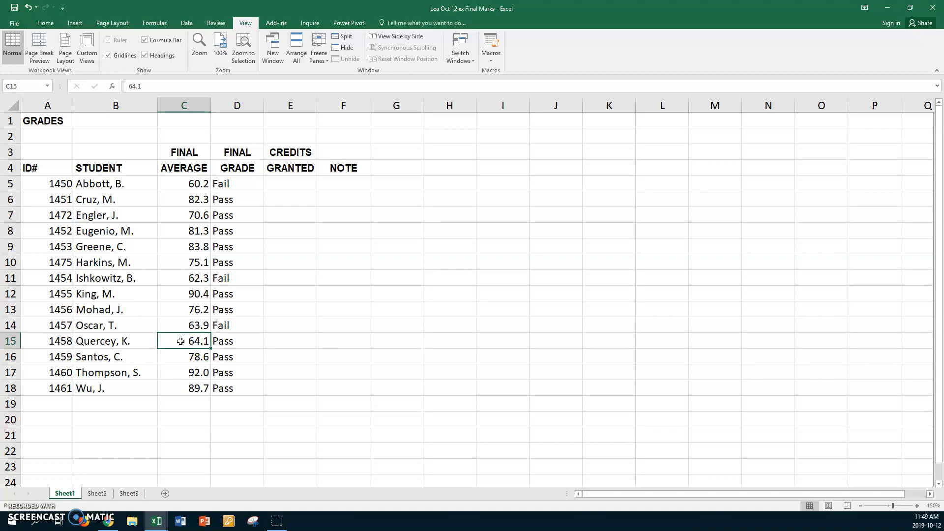
# Change the final average in C16 to 64 to test the grade boundary.
pyautogui.click(192, 358)
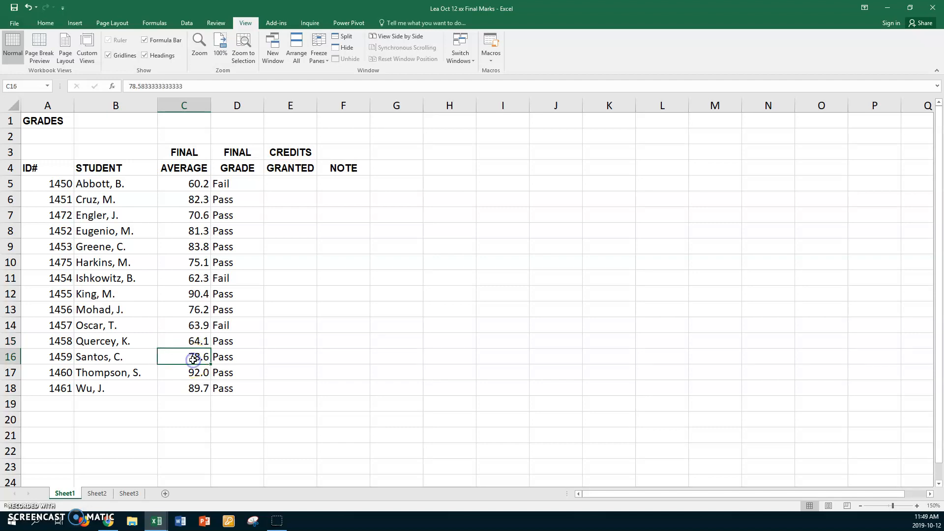
pyautogui.write('60')
pyautogui.press('Return')
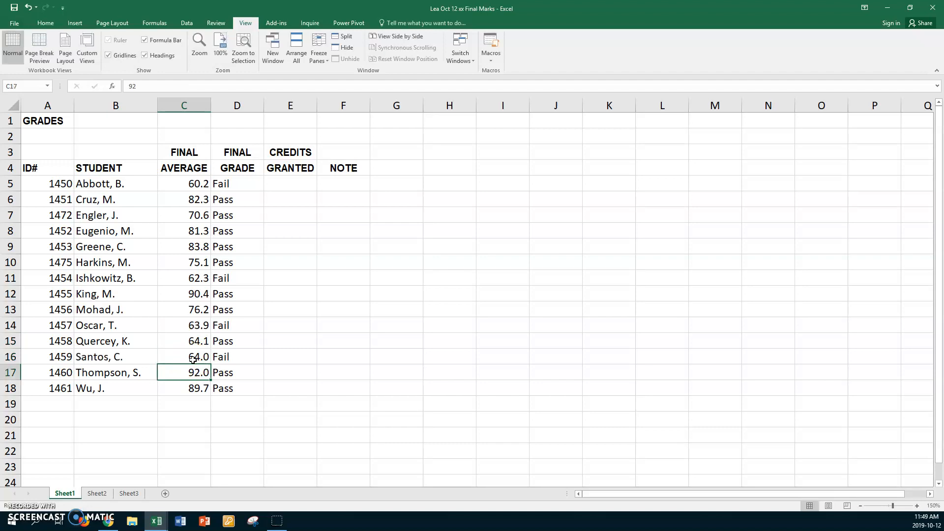
pyautogui.click(196, 357)
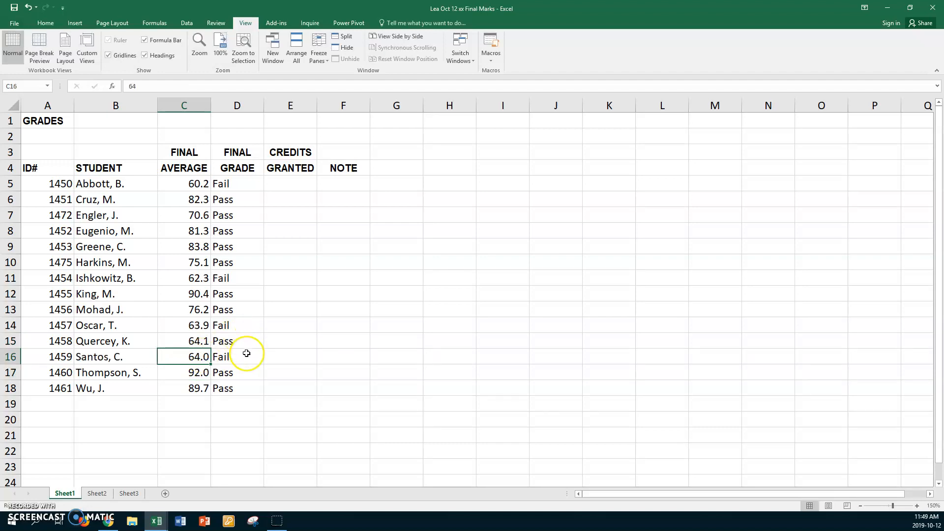
# Edit the D5 grade formula to use >= so it reads =IF(C5>=64,"Pass","Fail").
pyautogui.click(248, 184)
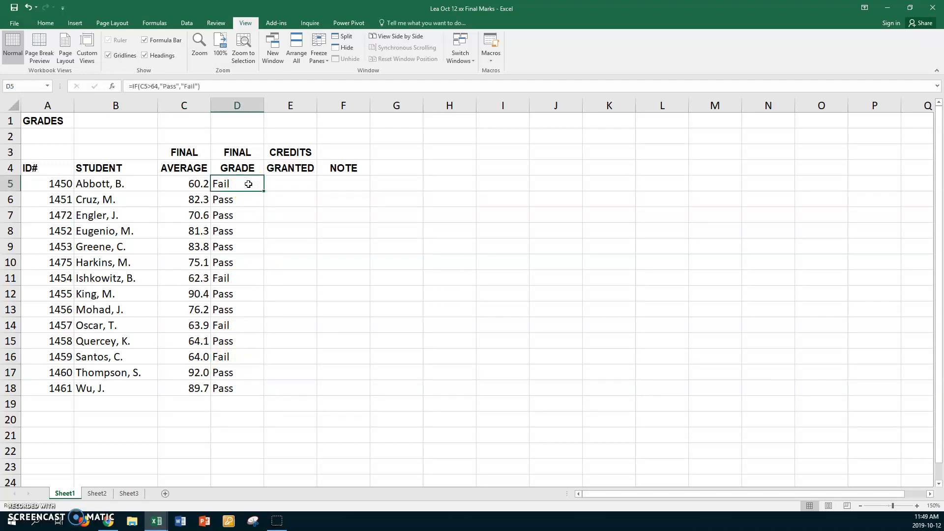
pyautogui.press('F2')
pyautogui.click(250, 184)
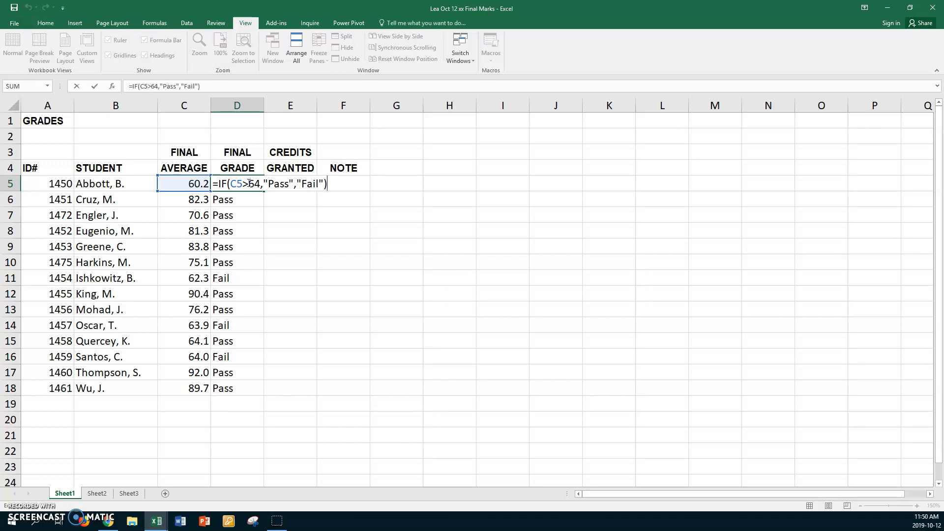
pyautogui.click(249, 183)
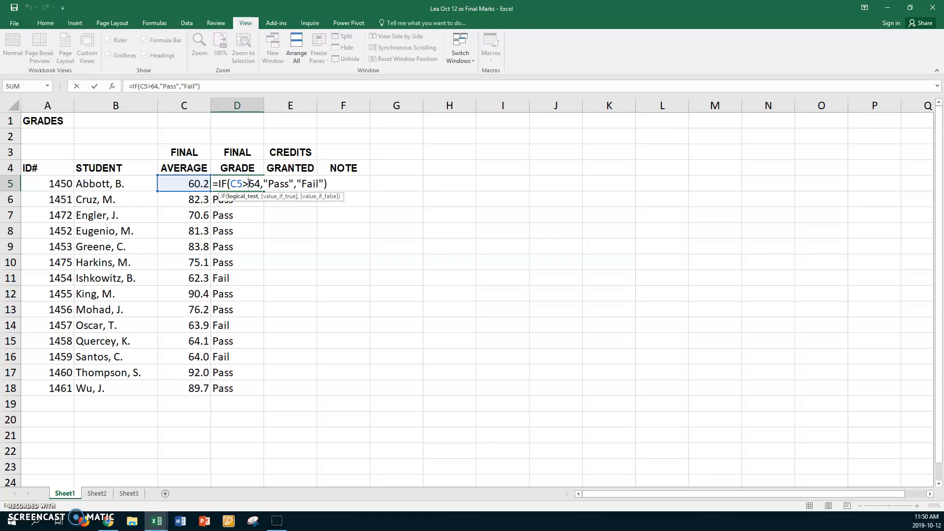
pyautogui.write('=')
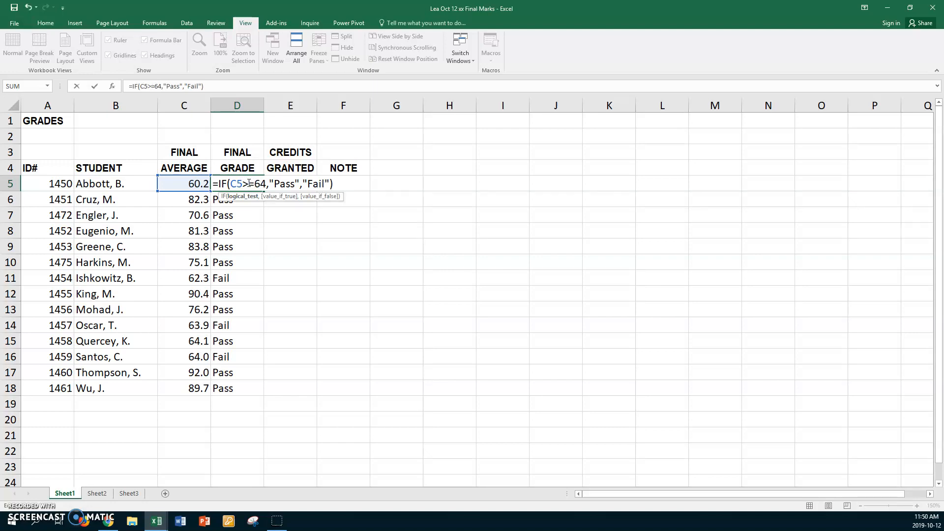
pyautogui.press('Return')
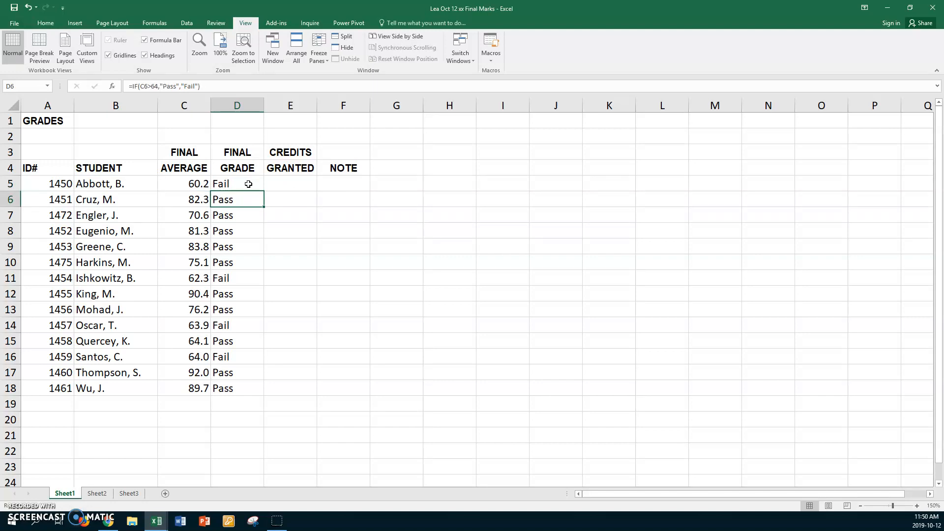
# Fill the revised D5 grade formula down through D18 and check it.
pyautogui.click(249, 183)
pyautogui.moveTo(265, 190); pyautogui.dragTo(256, 388)
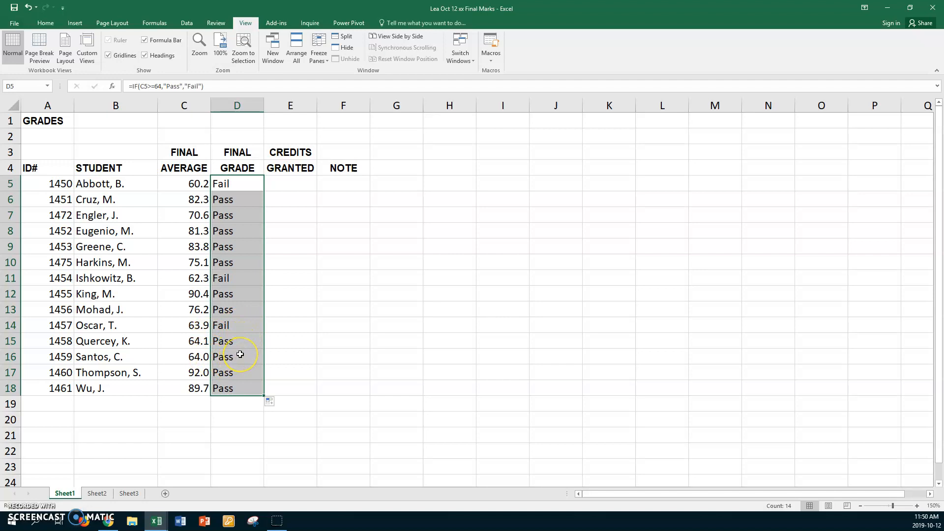
pyautogui.click(237, 187)
pyautogui.press('F2')
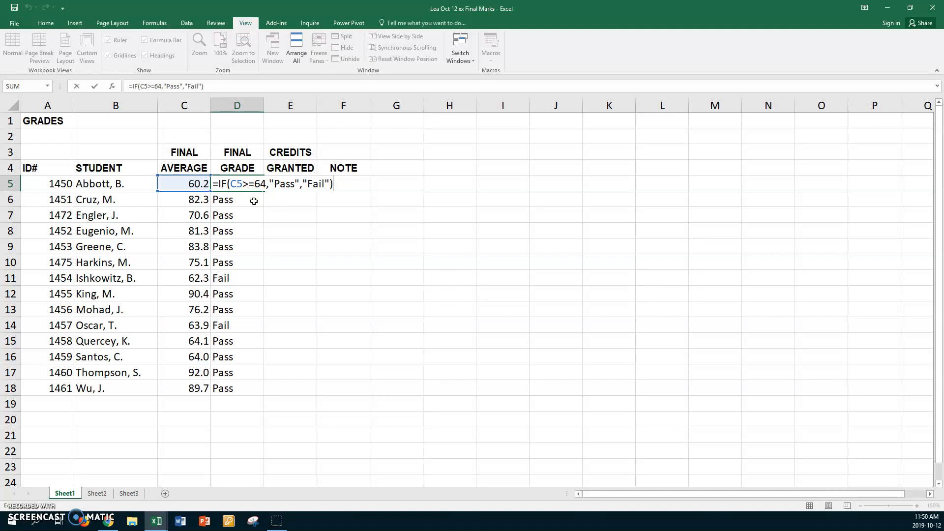
pyautogui.press('Return')
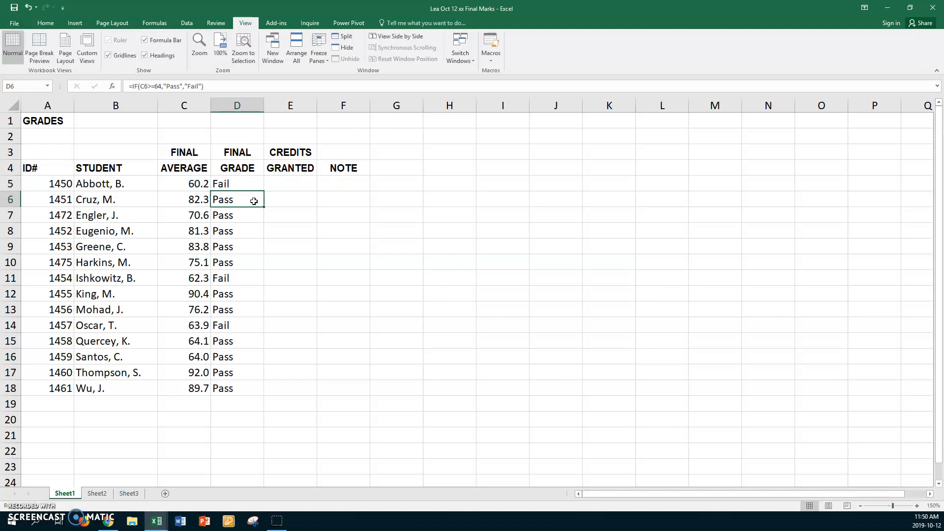
# Enter =IF(C5>=64,3,0) in E5 under CREDITS GRANTED.
pyautogui.click(285, 183)
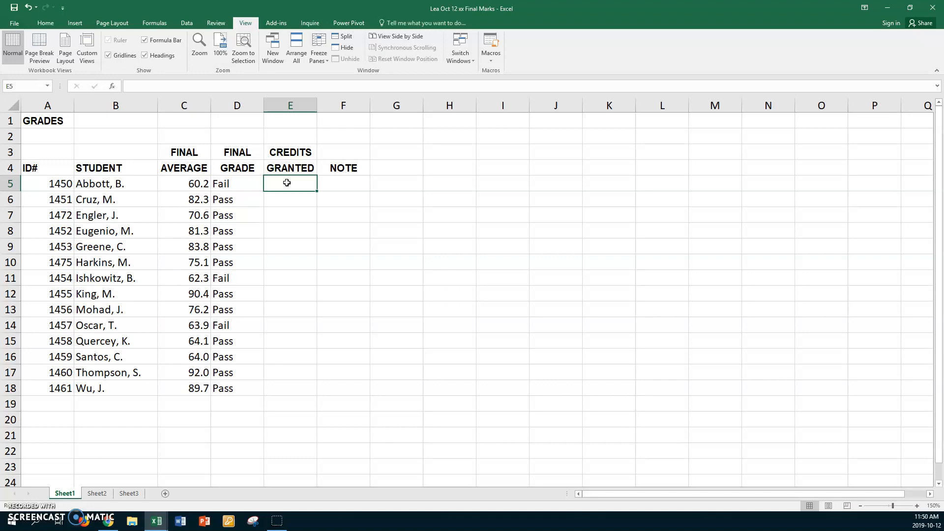
pyautogui.write('=')
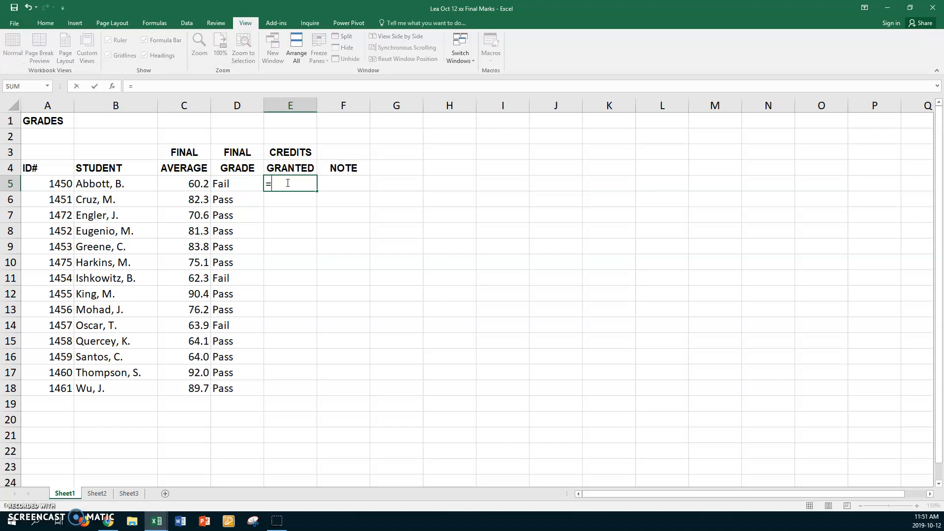
pyautogui.write('if')
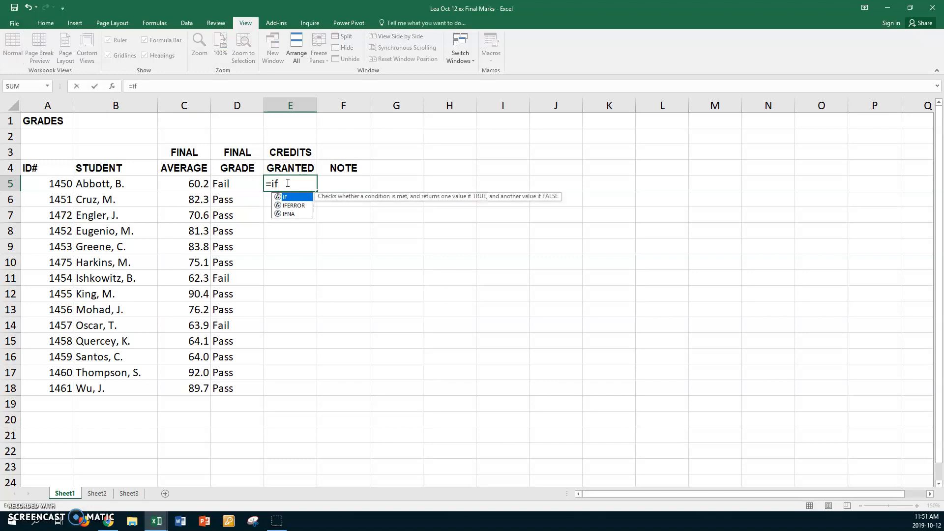
pyautogui.write('(')
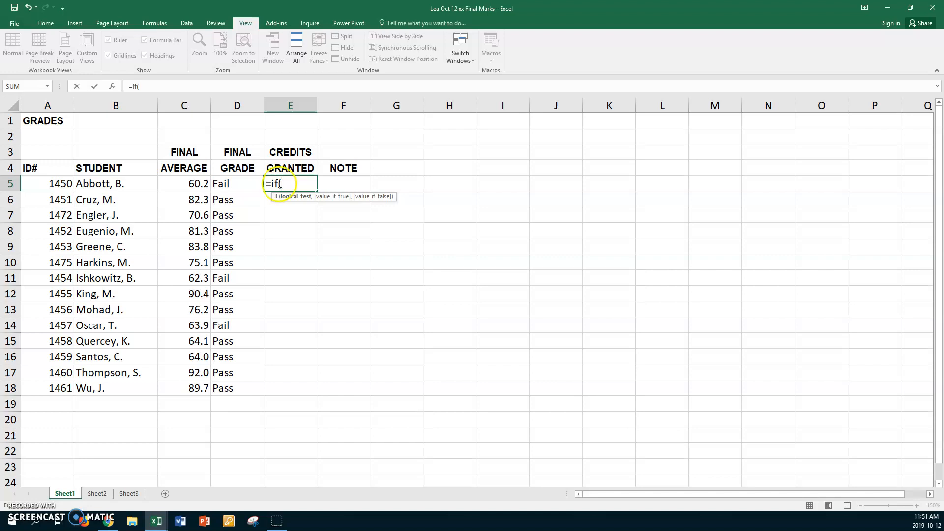
pyautogui.click(171, 184)
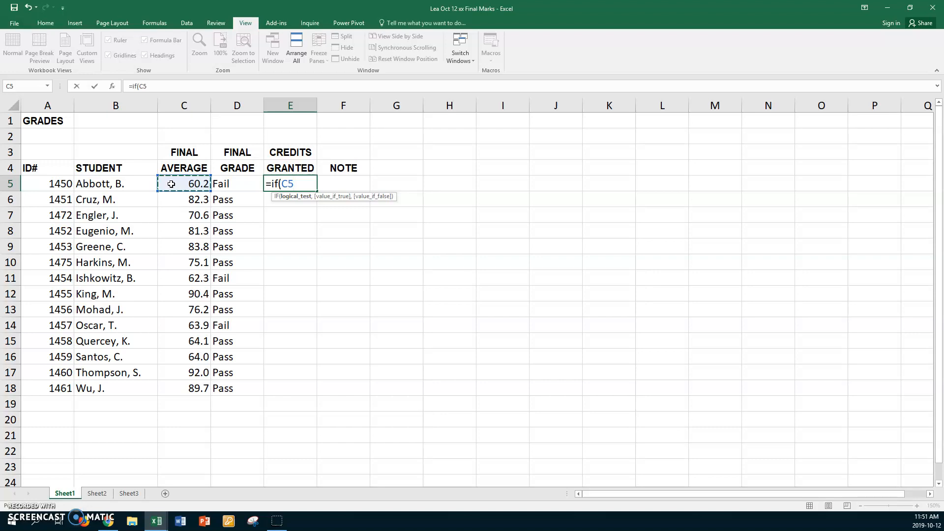
pyautogui.write('>=64,')
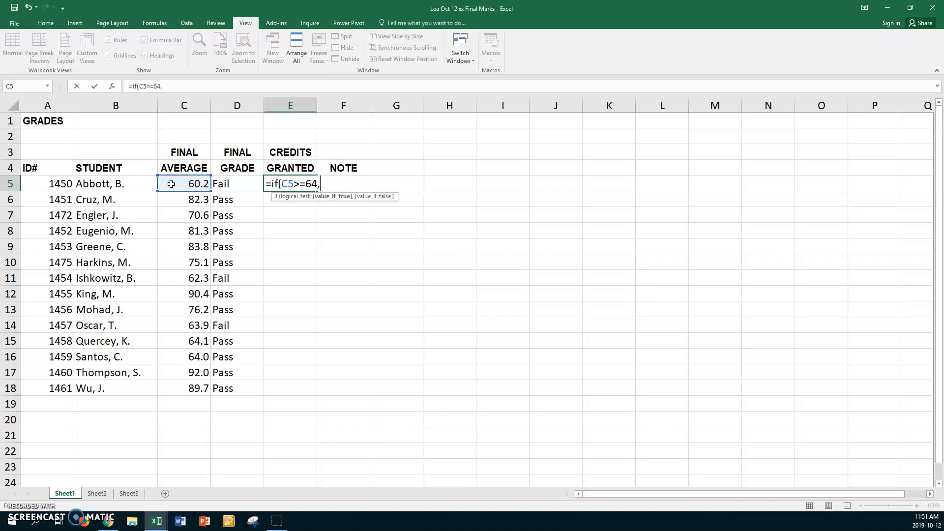
pyautogui.write('3')
pyautogui.write(',0')
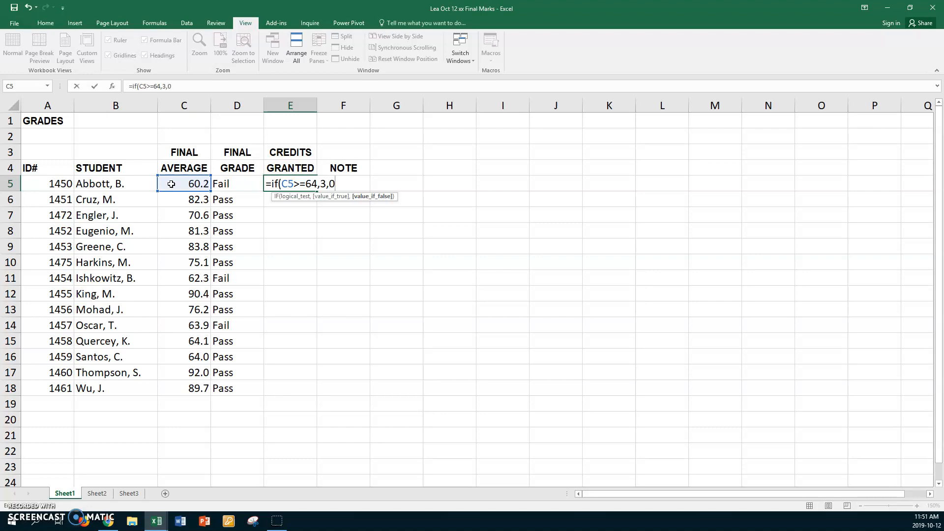
pyautogui.write(')')
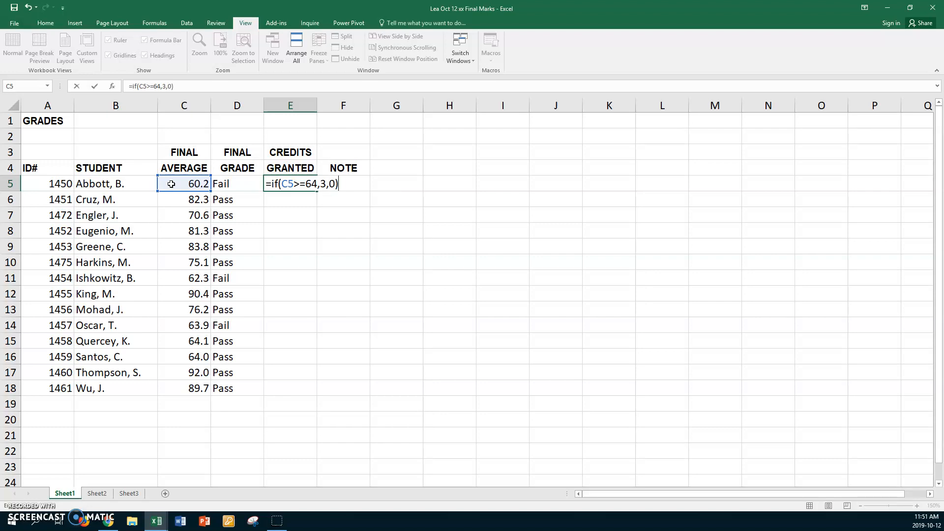
pyautogui.press('Return')
# Fill the E5 credits formula down through E18.
pyautogui.click(273, 180)
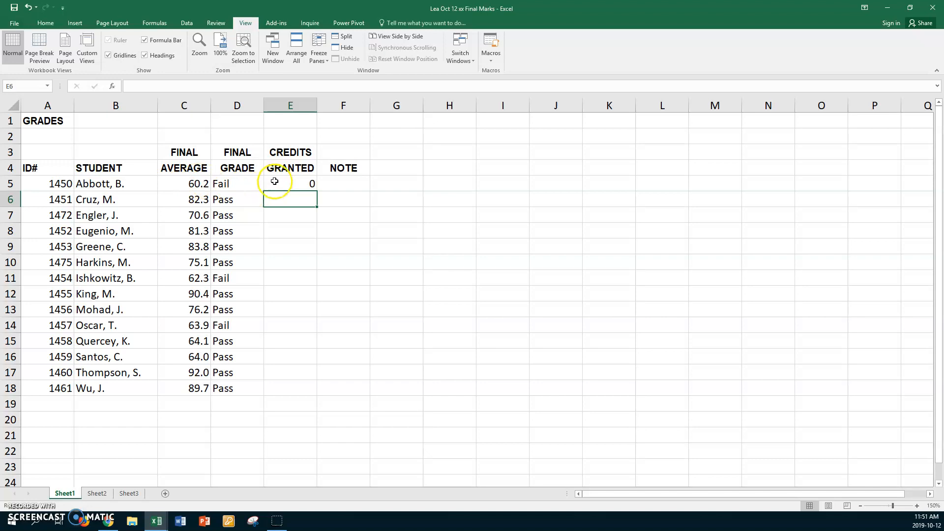
pyautogui.moveTo(317, 192); pyautogui.dragTo(312, 392)
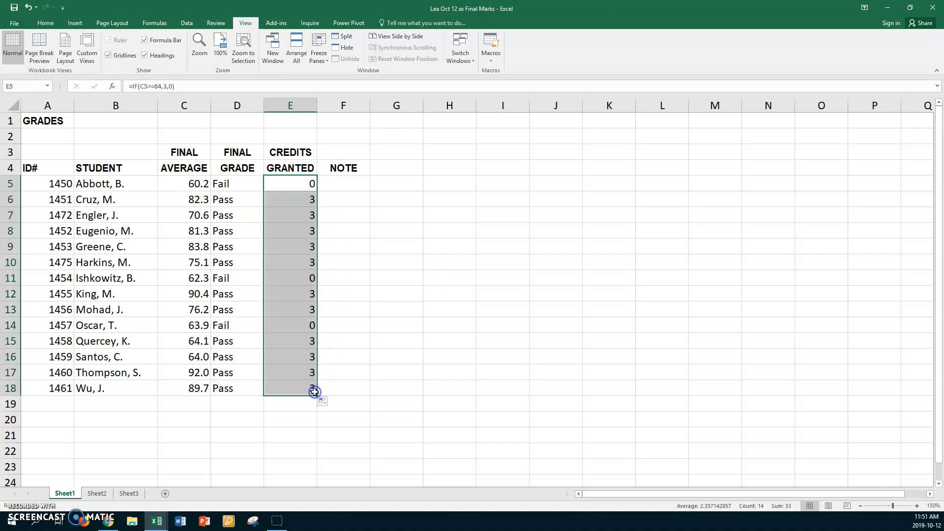
pyautogui.click(278, 181)
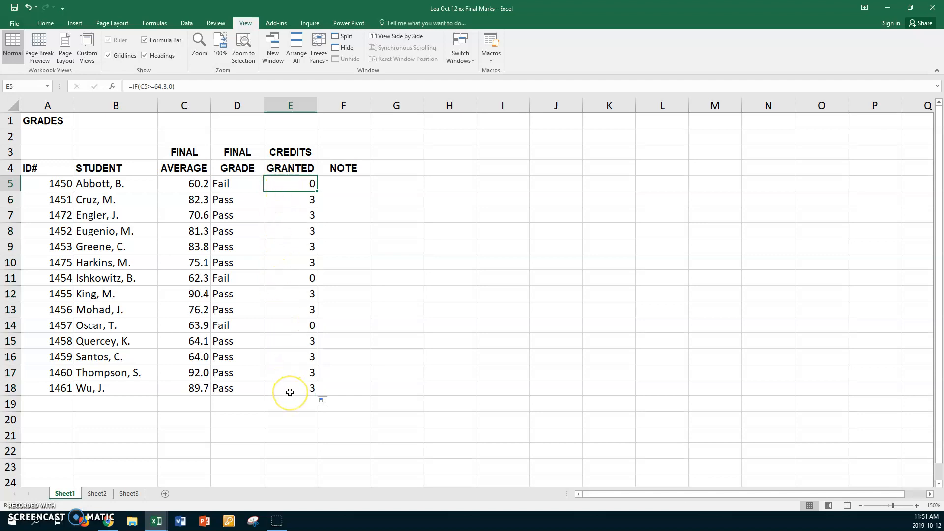
# Start an IF formula in F5 testing C5>=64 with the true result "register for Level 2 Excel".
pyautogui.click(343, 184)
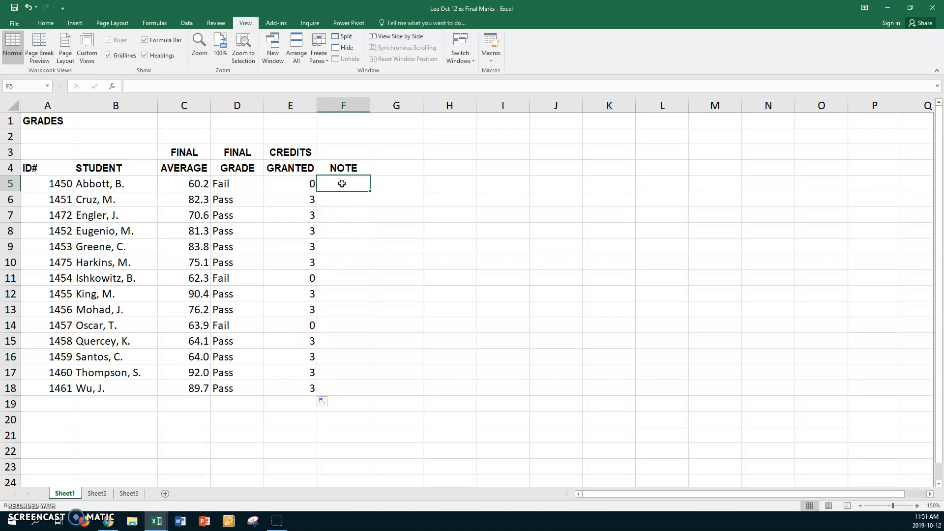
pyautogui.write('=if')
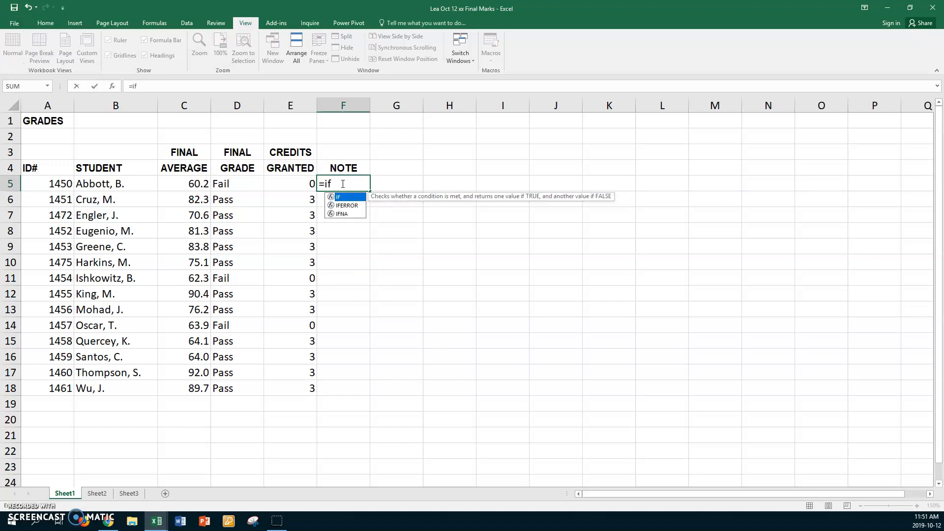
pyautogui.write('(')
pyautogui.click(332, 185)
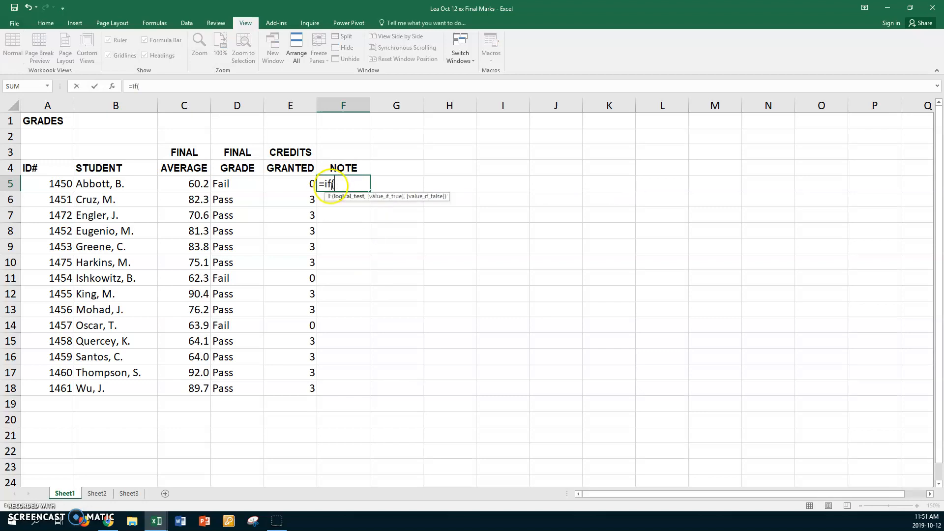
pyautogui.click(180, 186)
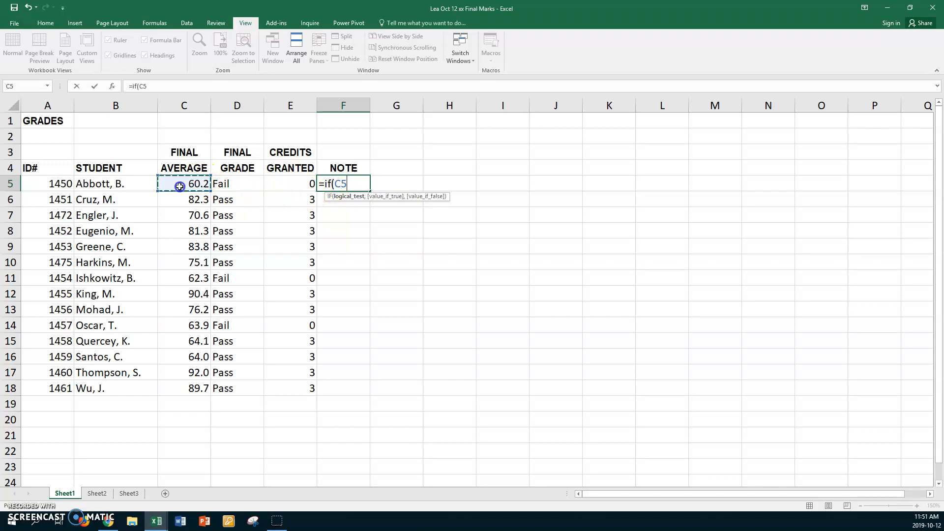
pyautogui.write('>=64')
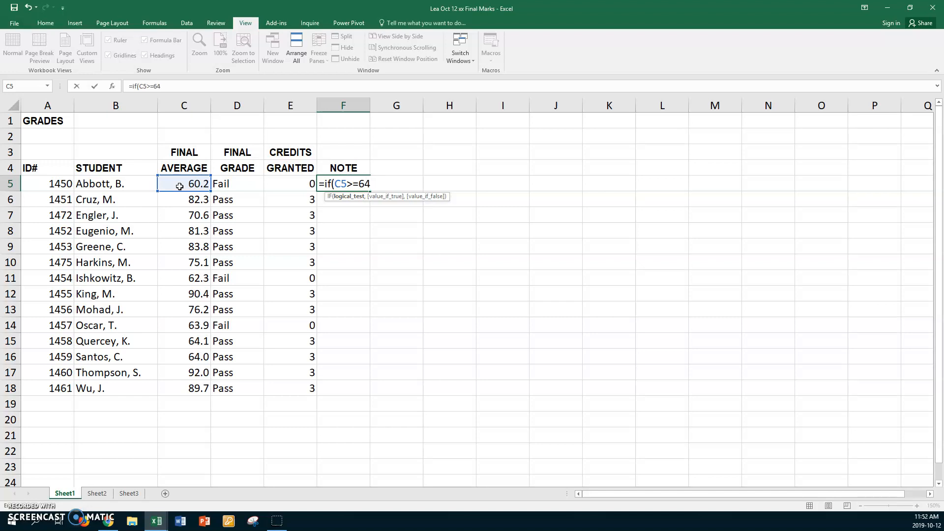
pyautogui.write(',"')
pyautogui.write('register ')
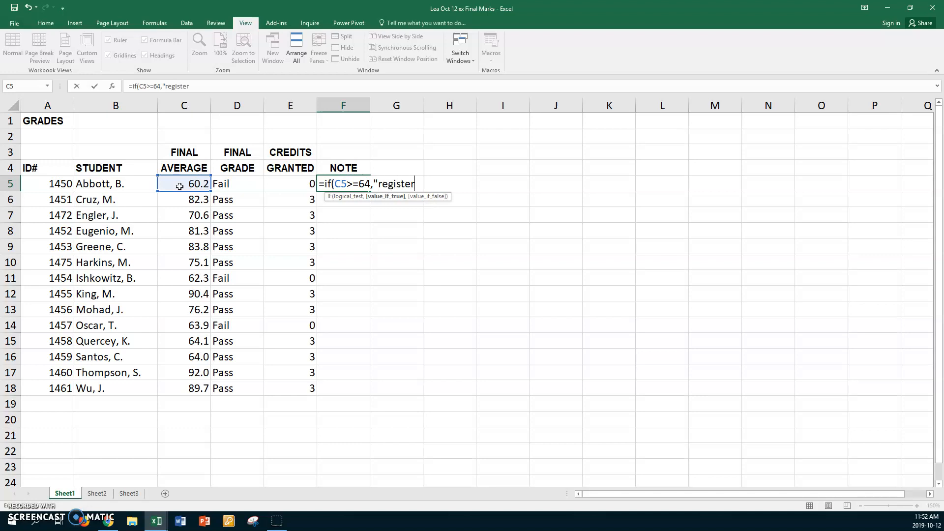
pyautogui.write('for Level 2 Excel')
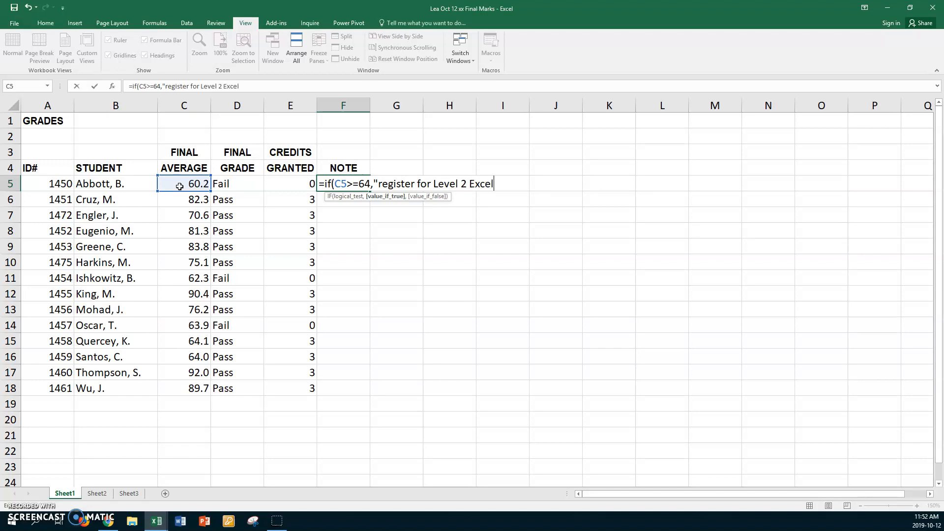
pyautogui.write('"')
# Capitalize the first letter of "register" in the F5 formula's true text.
pyautogui.click(383, 181)
pyautogui.press('BackSpace')
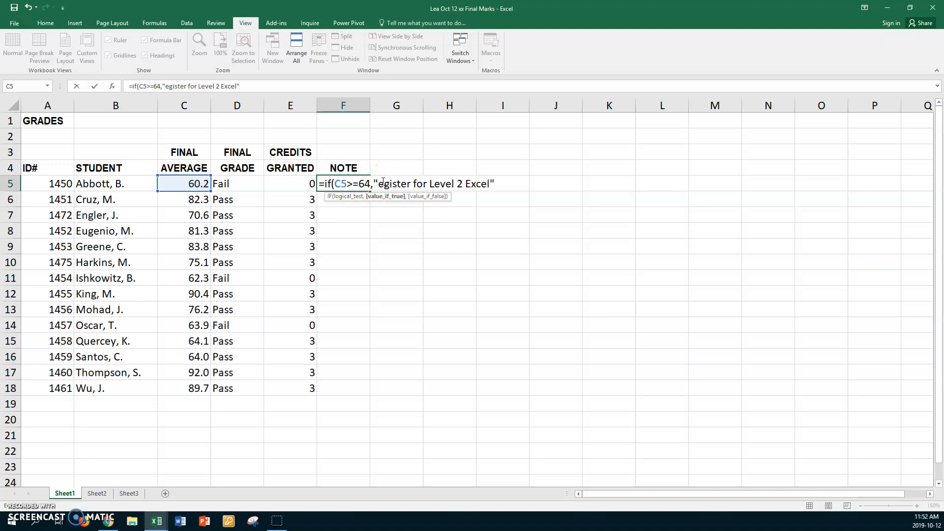
pyautogui.write('R')
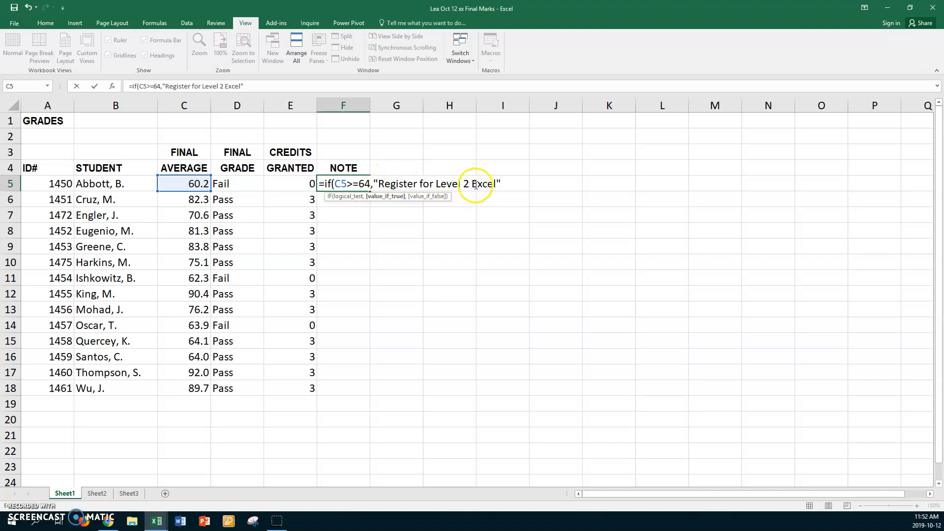
# Add "Repeat the course" as the false result and enter the F5 note formula.
pyautogui.click(503, 183)
pyautogui.write(',')
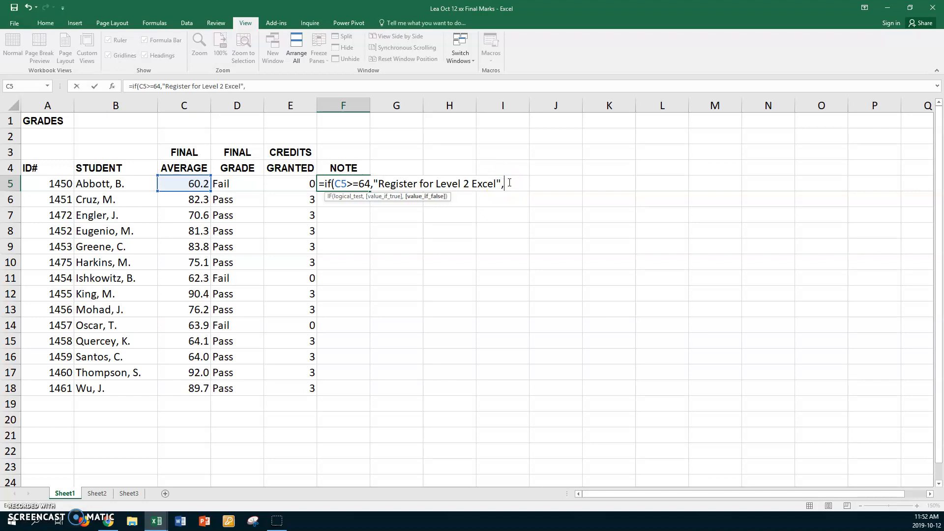
pyautogui.write('"Repeat the course')
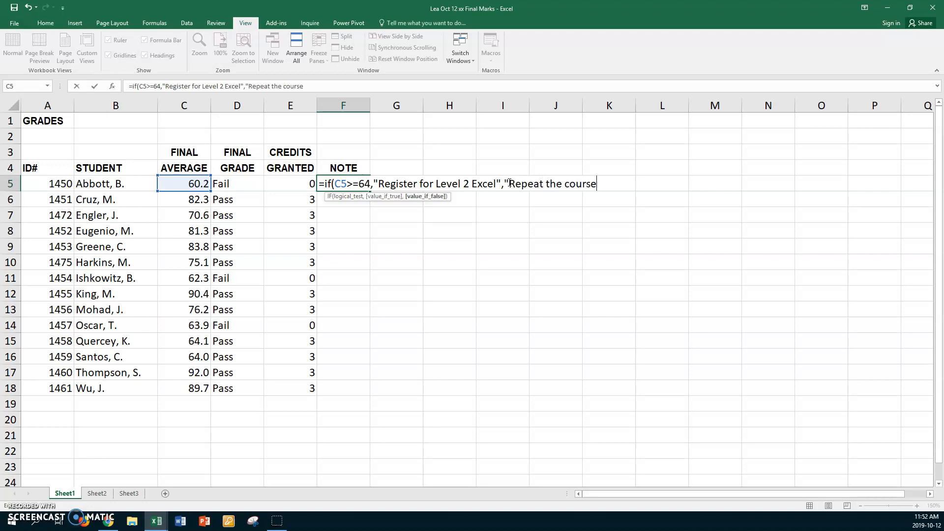
pyautogui.write('")')
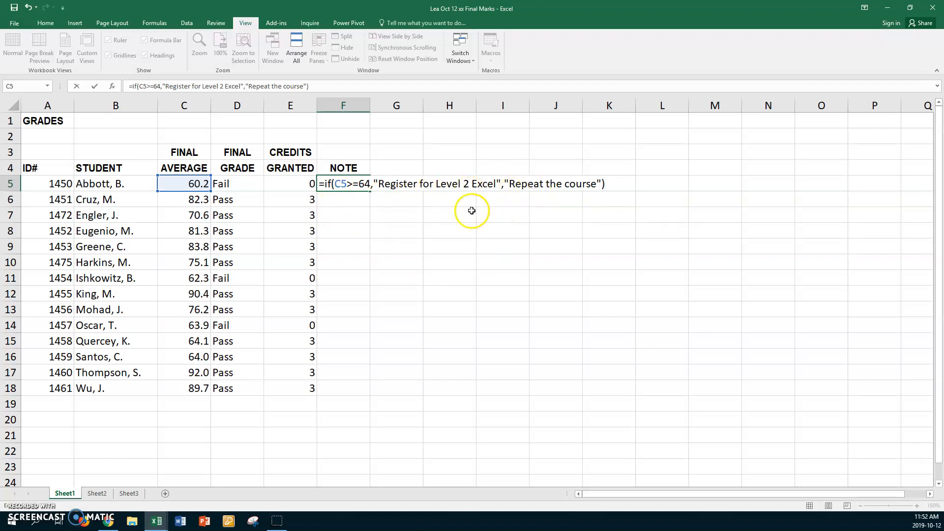
pyautogui.press('Return')
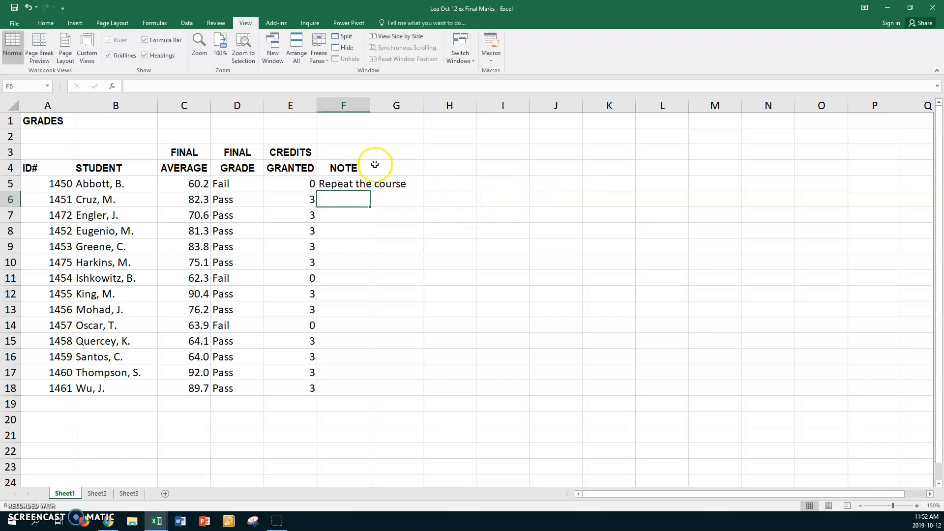
# Fill the F5 note formula down through F18 and autofit column F's width.
pyautogui.click(364, 183)
pyautogui.moveTo(368, 192); pyautogui.dragTo(365, 390)
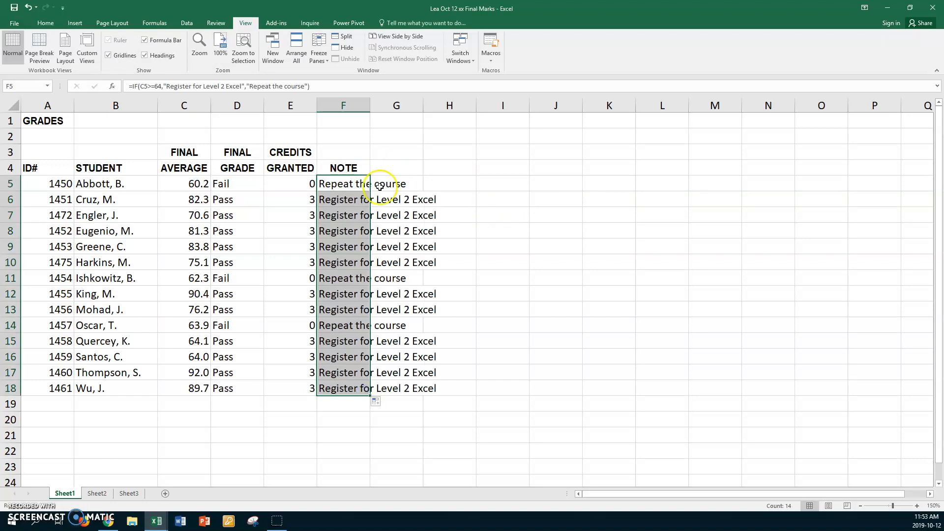
pyautogui.moveTo(371, 102); pyautogui.dragTo(371, 102)
pyautogui.doubleClick(371, 102)
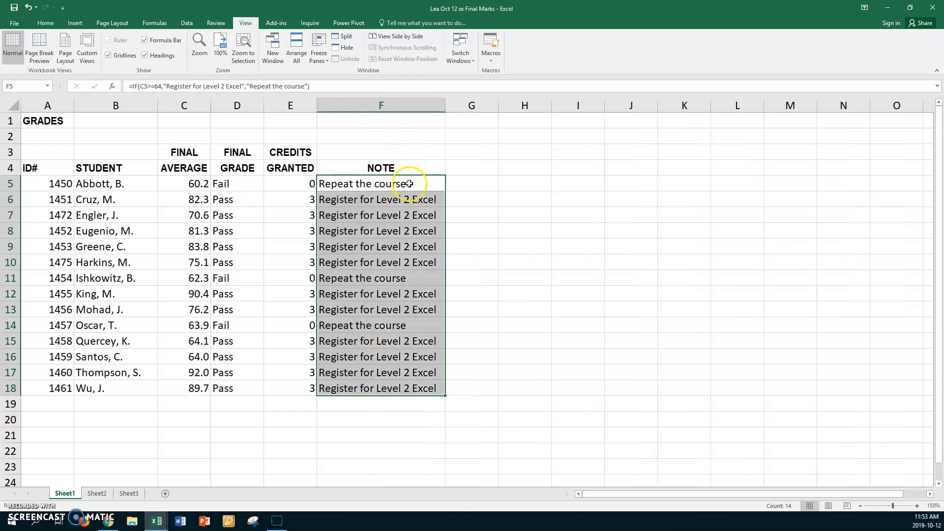
# Review the formulas in D5, E5 and F5.
pyautogui.click(243, 184)
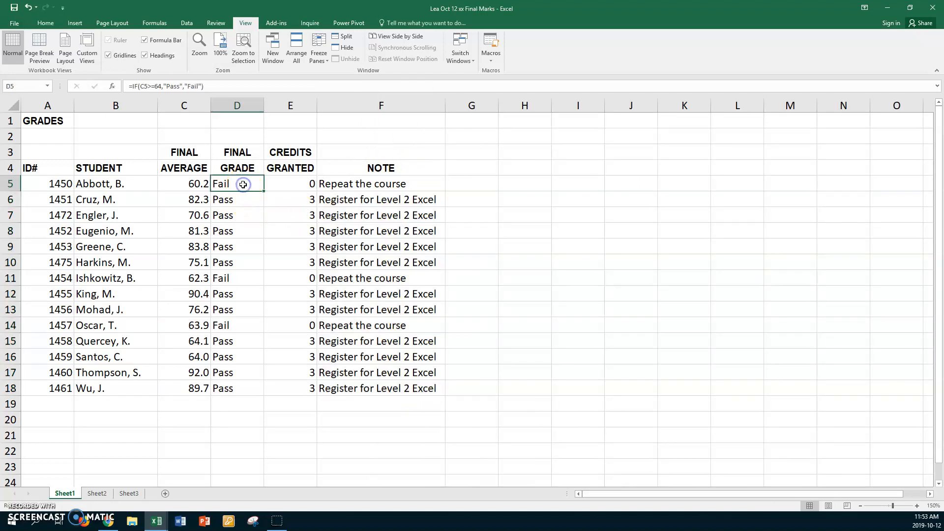
pyautogui.click(281, 183)
pyautogui.click(391, 183)
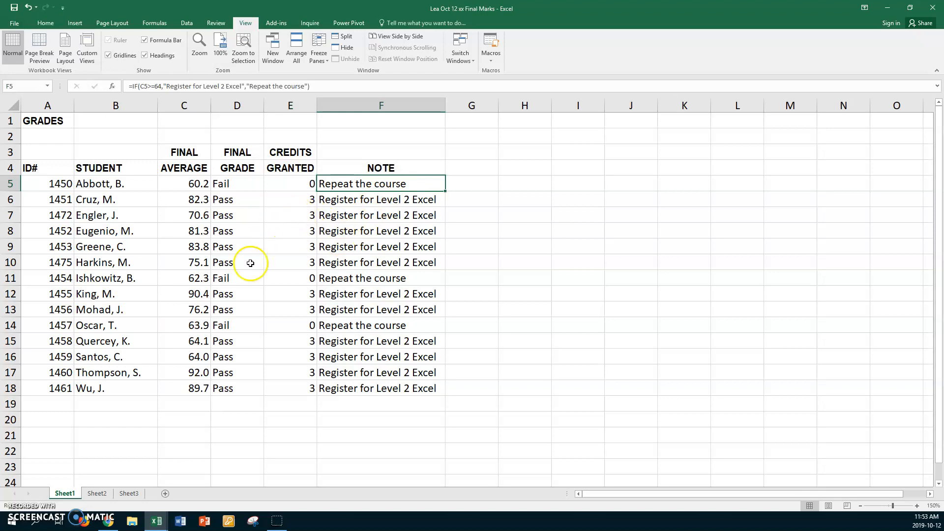
pyautogui.click(141, 402)
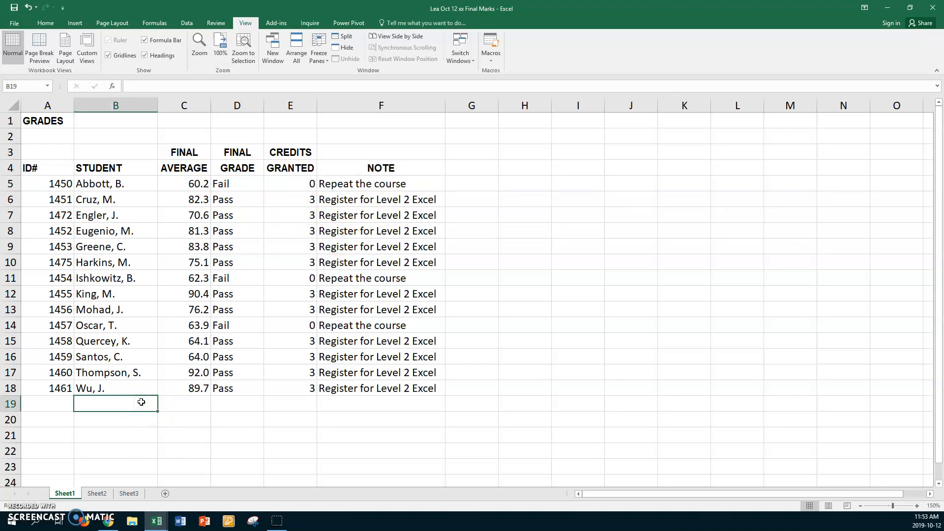